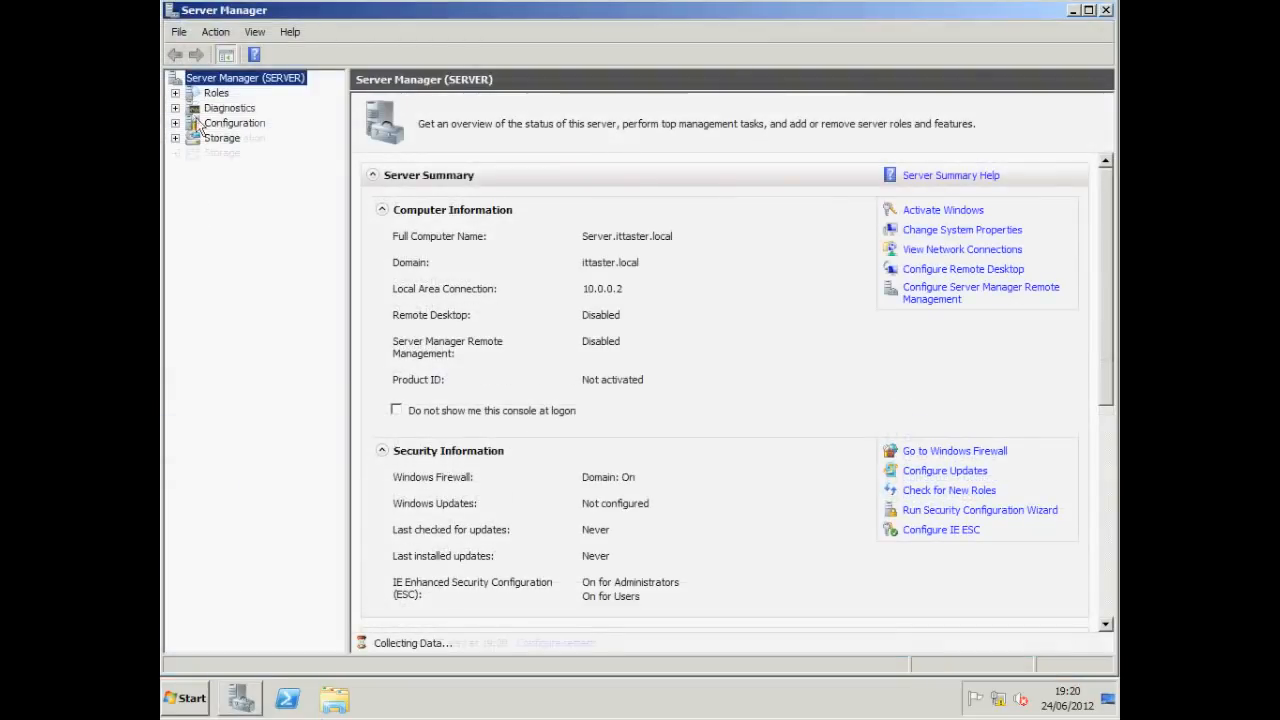
Step: Start adding the DHCP Server role to the server, keeping 10.0.0.2 as the network connection that serves clients
left_click(215, 94)
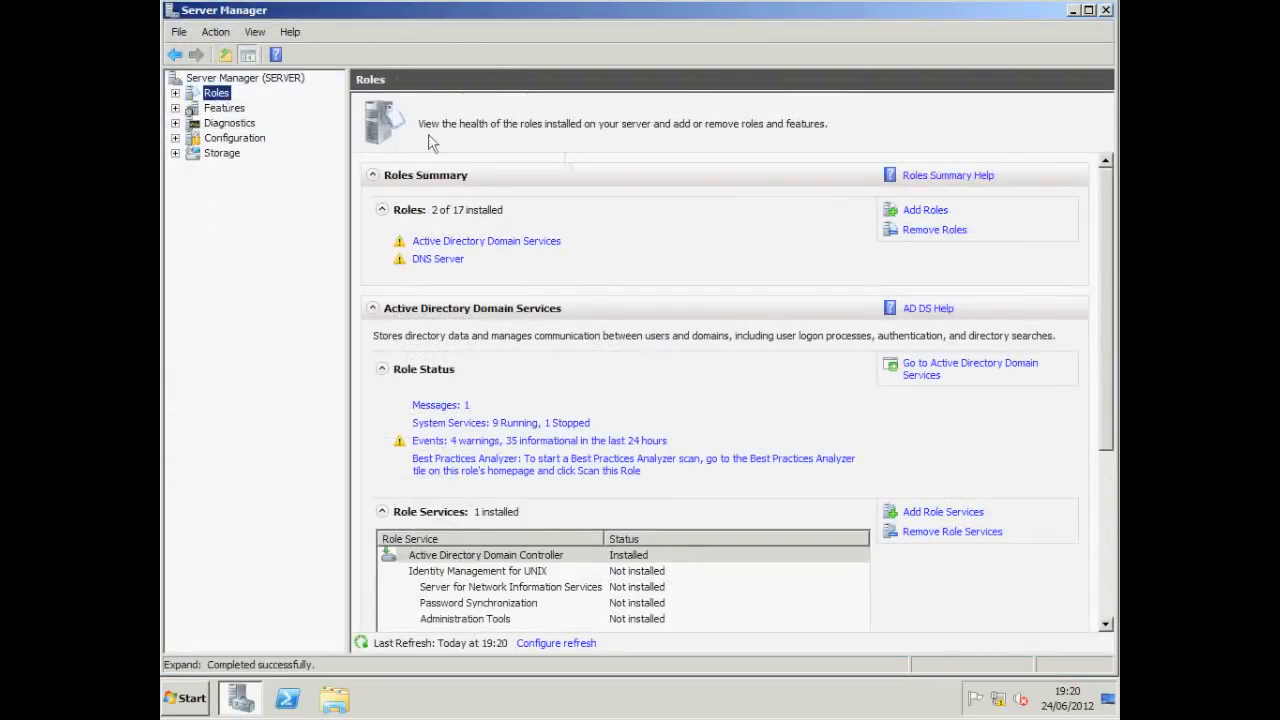
left_click(915, 214)
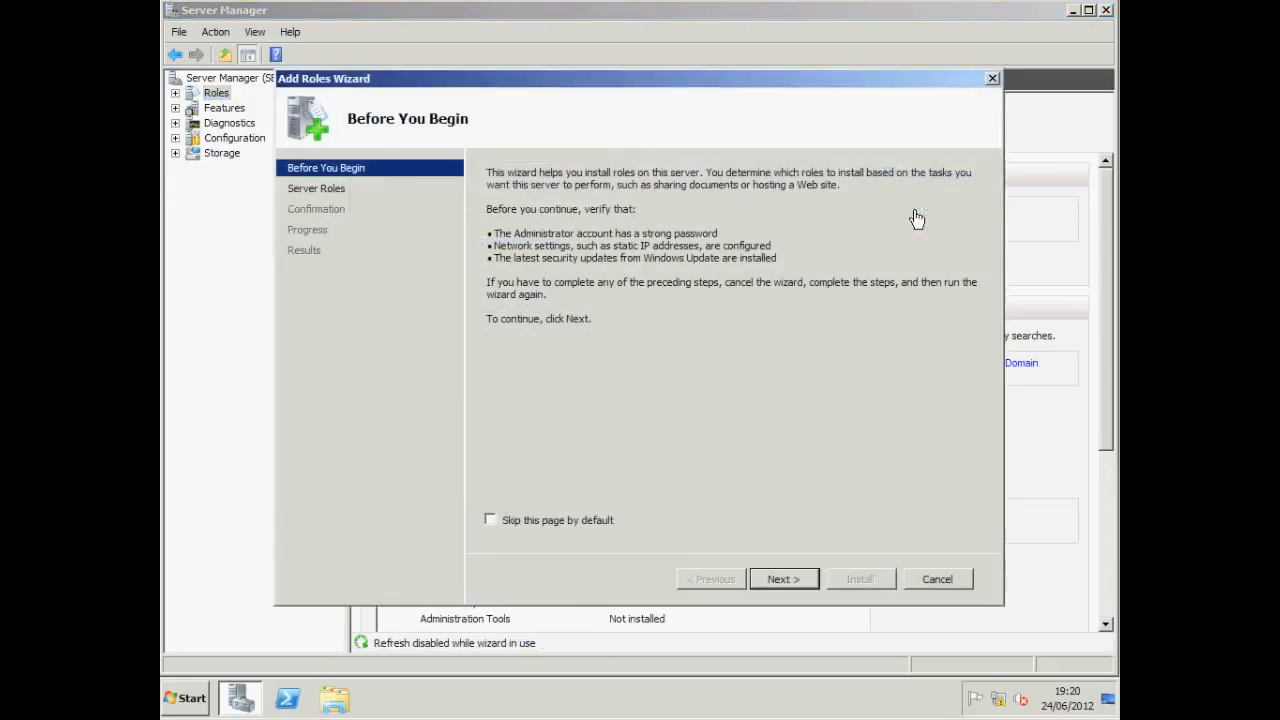
left_click(781, 579)
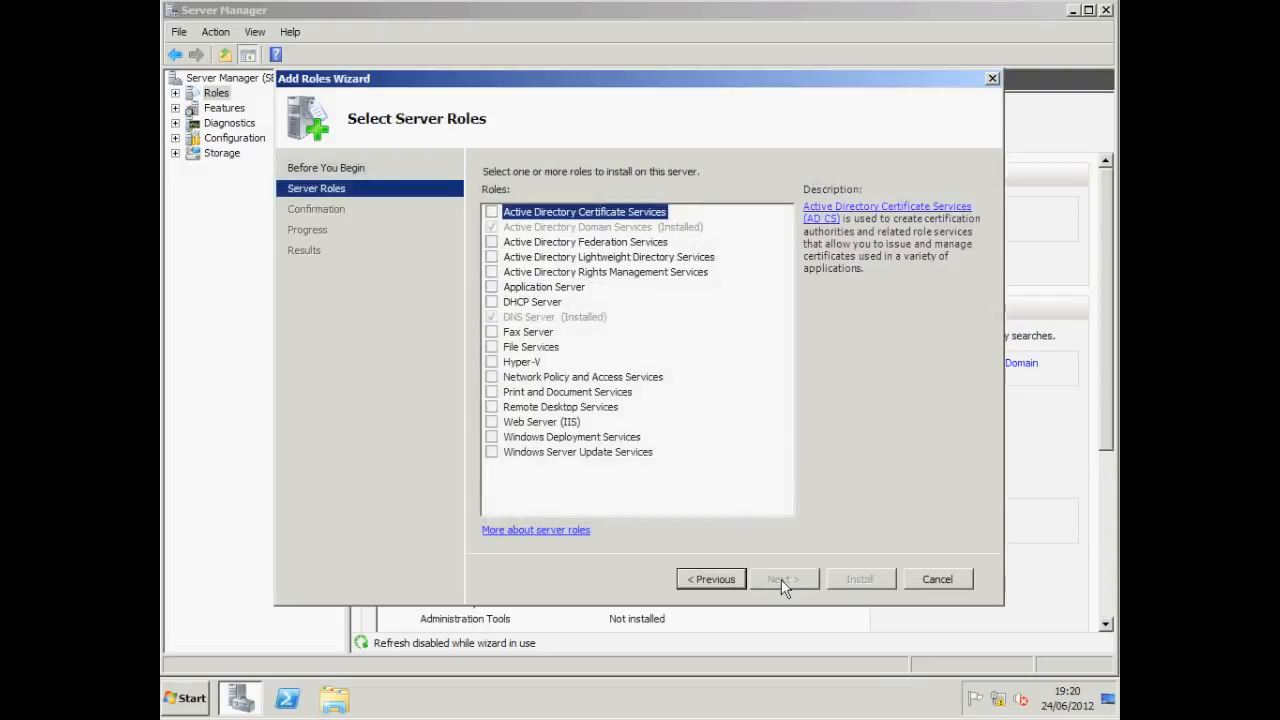
left_click(492, 303)
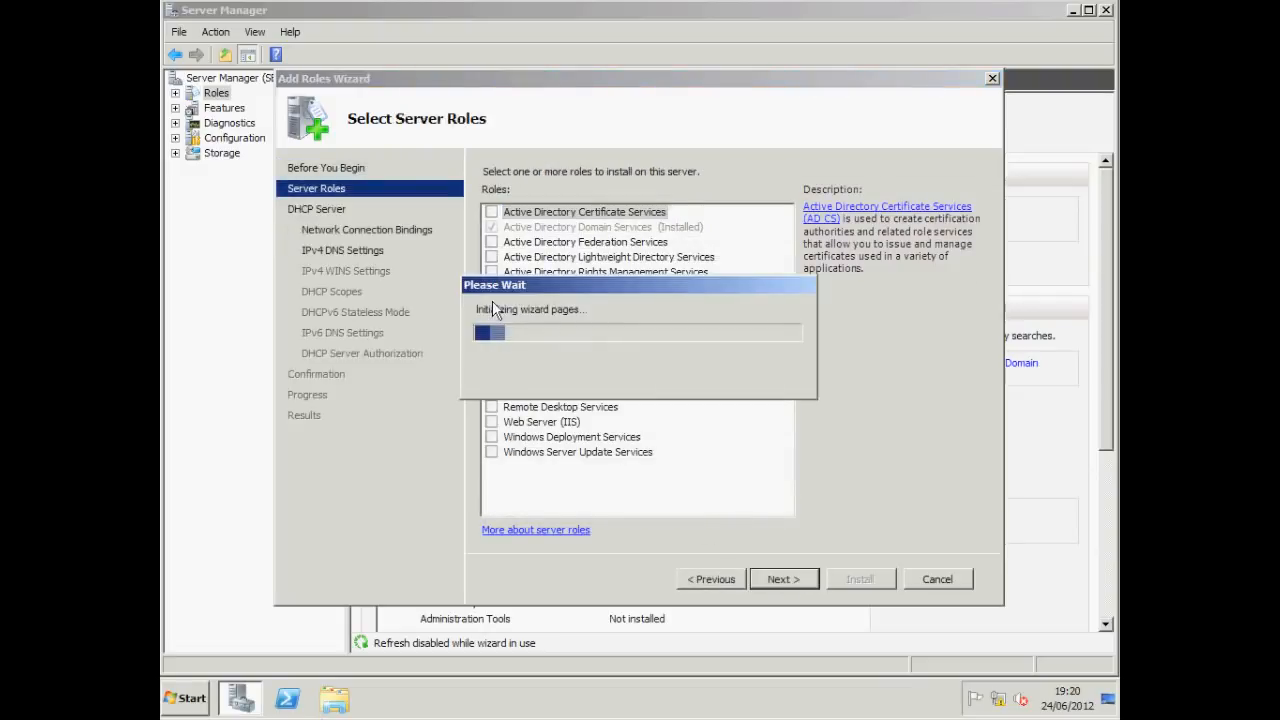
left_click(780, 579)
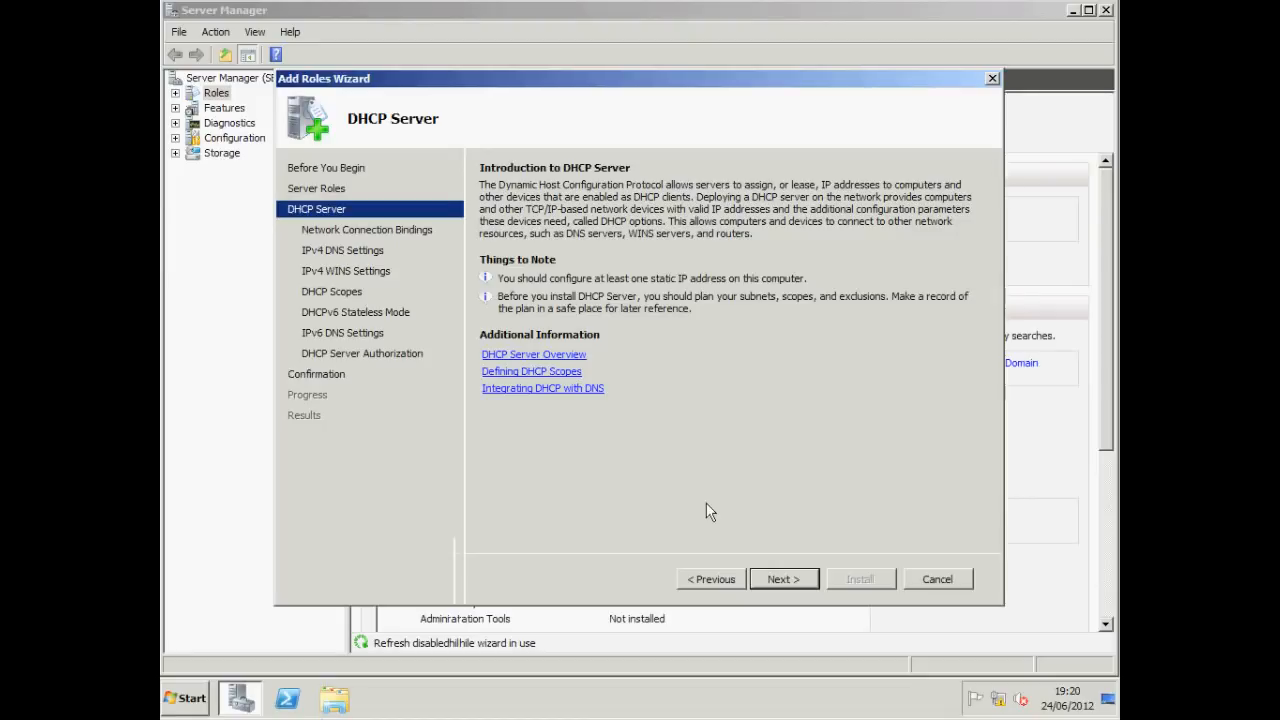
left_click(776, 574)
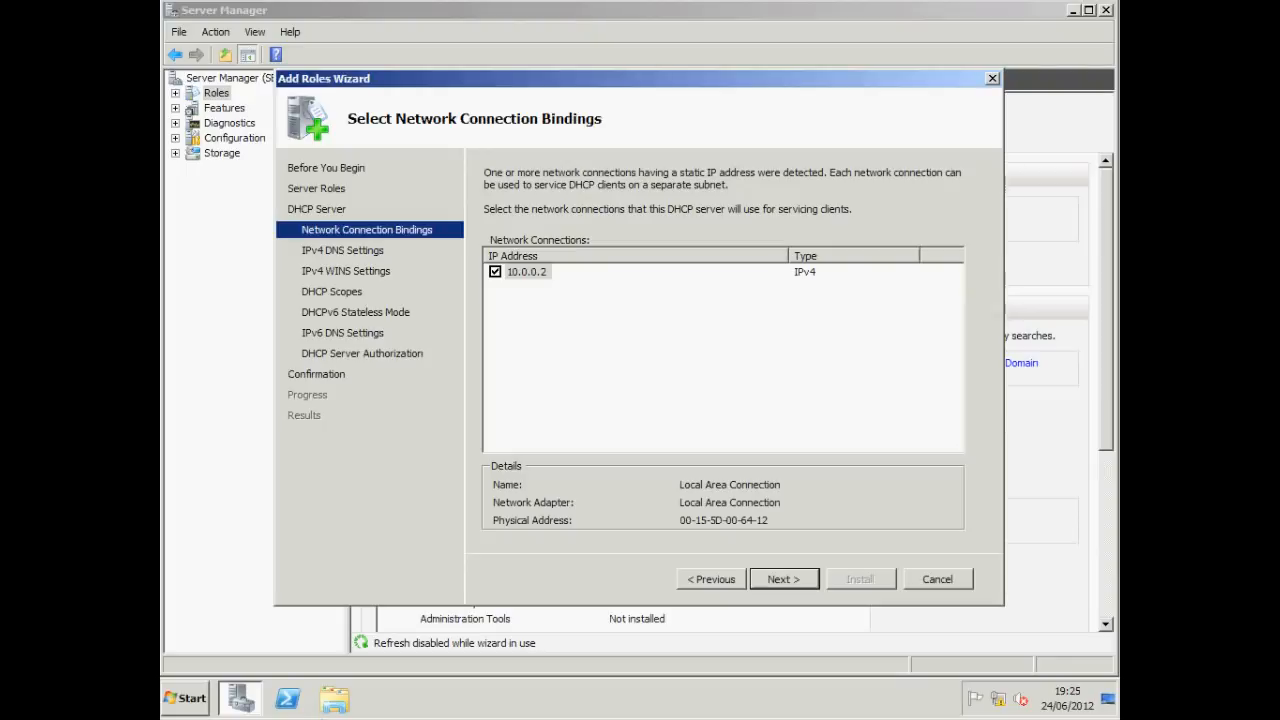
left_click(776, 576)
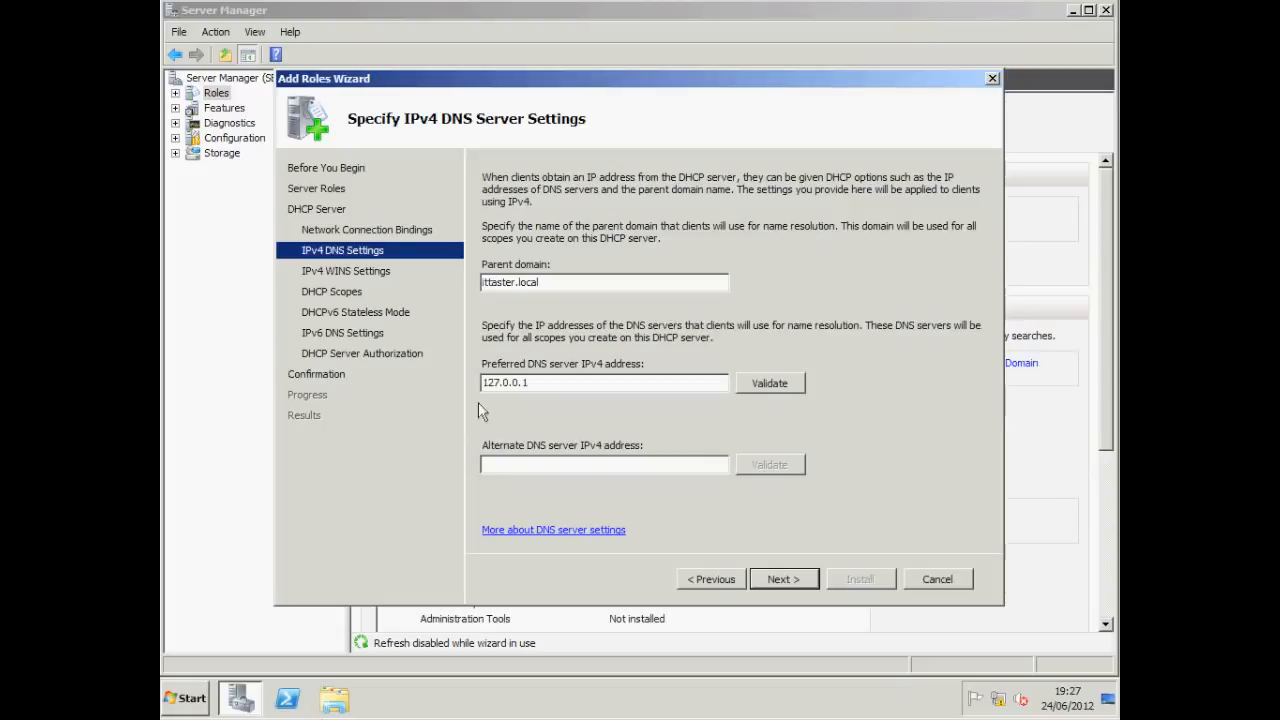
Step: Set the preferred IPv4 DNS server to 10.0.0.2, validate it without adding an alternate, and keep WINS as not required
left_click_drag(538, 382, 467, 382)
type("10.0.0.2")
left_click(759, 388)
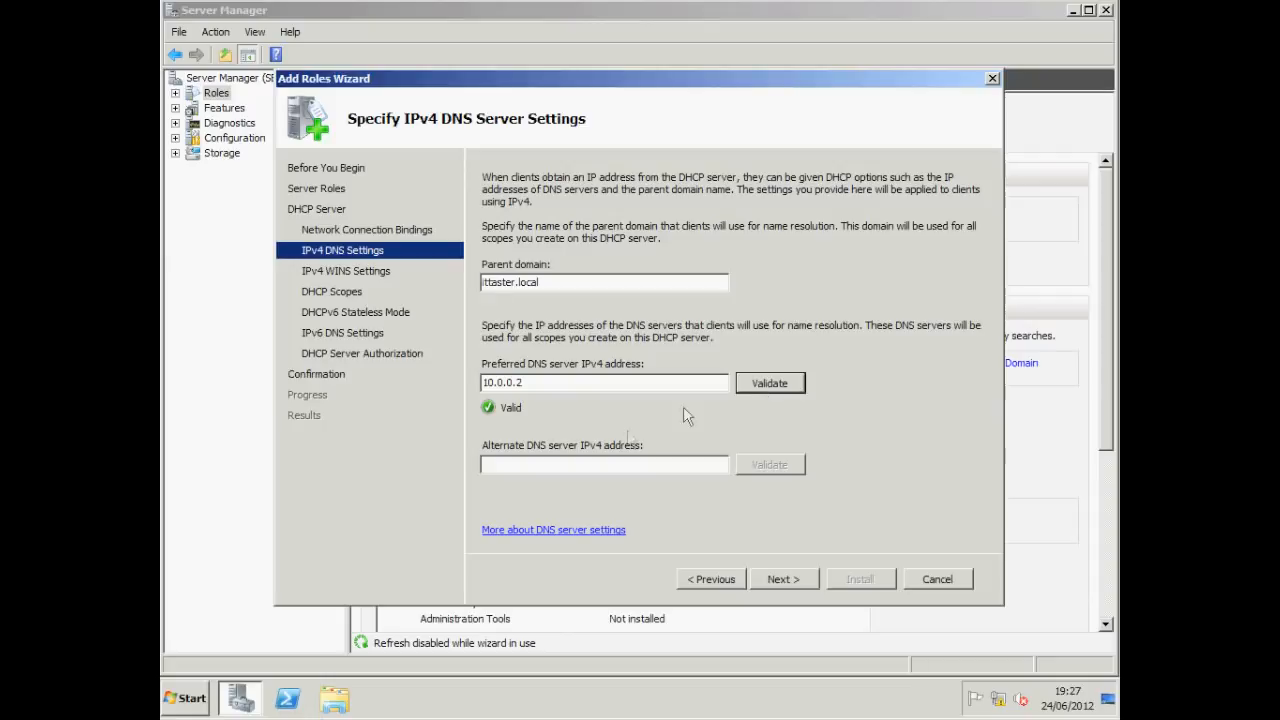
left_click(502, 465)
left_click(784, 580)
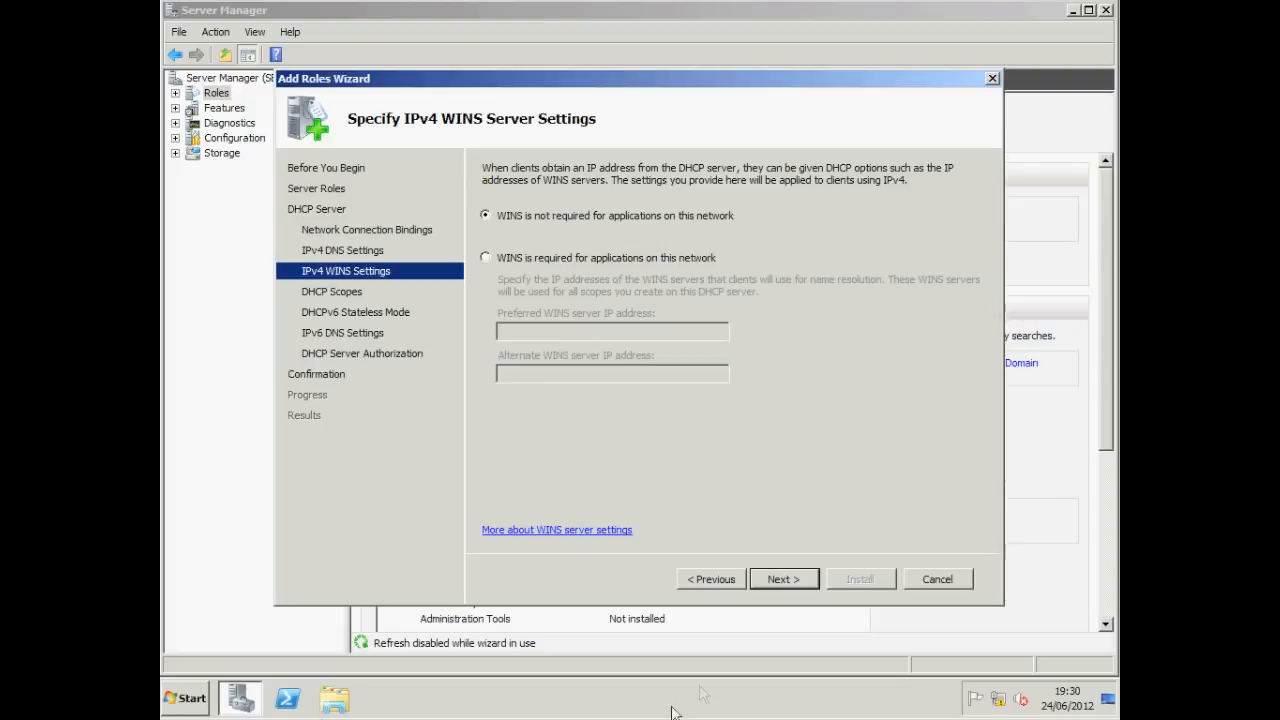
left_click(781, 580)
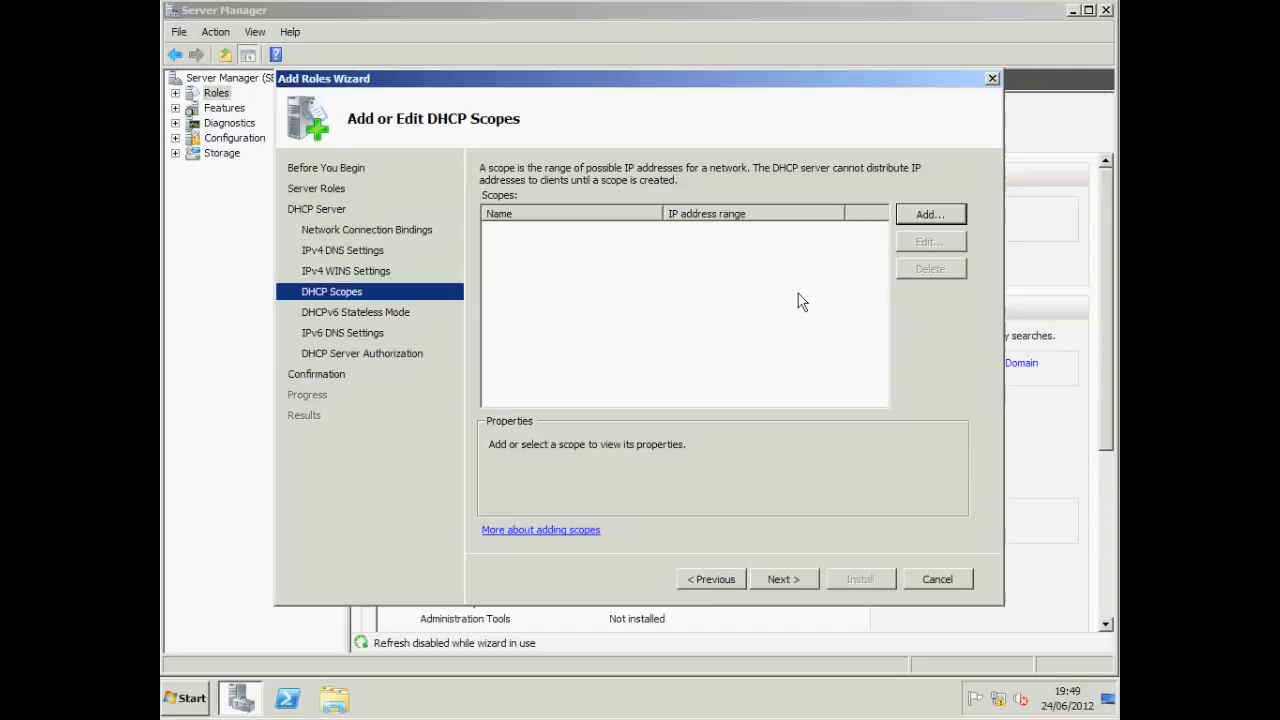
Step: Add an active wired DHCP scope named scope1 with the address range 10.0.2.1 to 10.0.2.254, keeping subnet mask 255.0.0.0
left_click(922, 217)
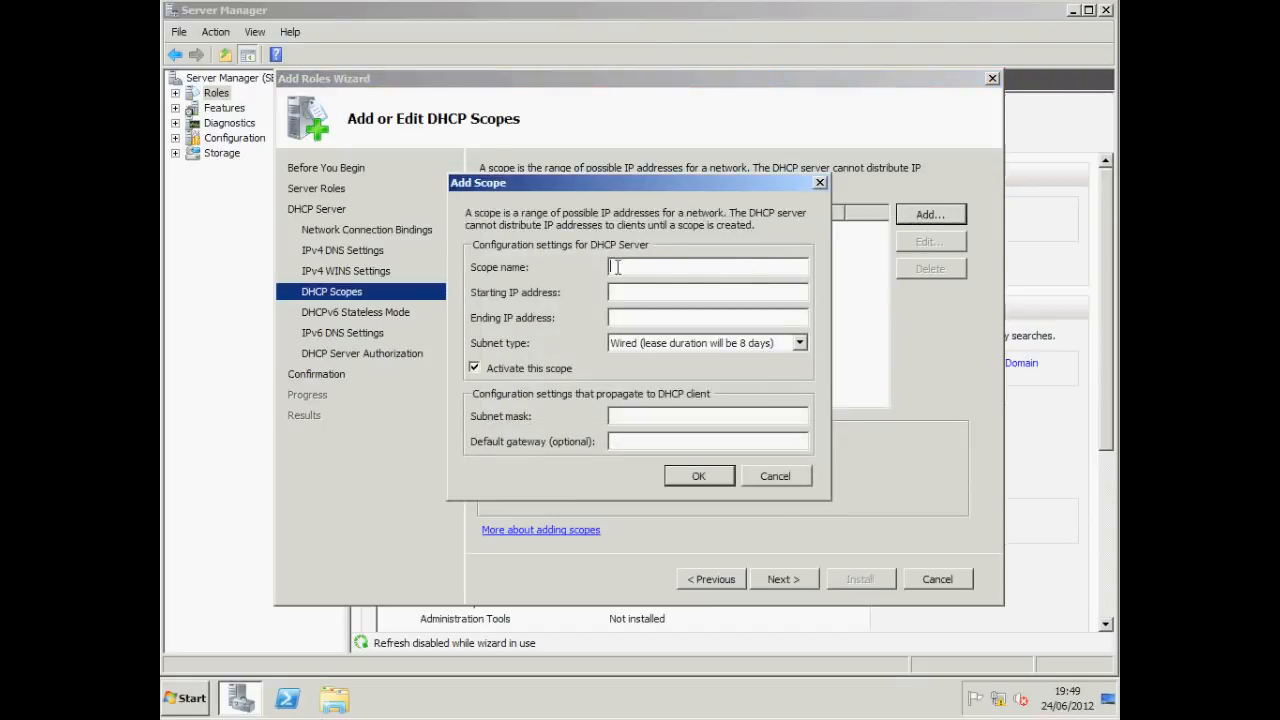
type("scope1")
left_click(619, 291)
type("10.0.2.1")
left_click(626, 320)
type("10.0.2.254")
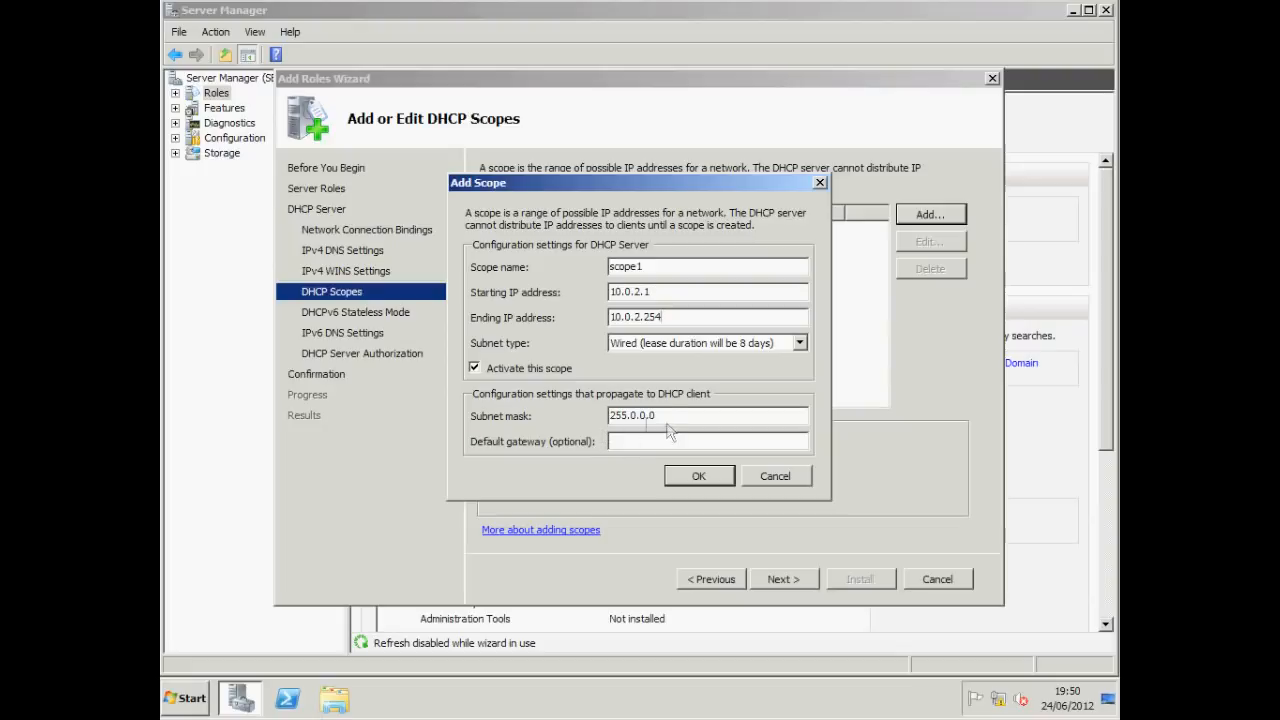
left_click(699, 477)
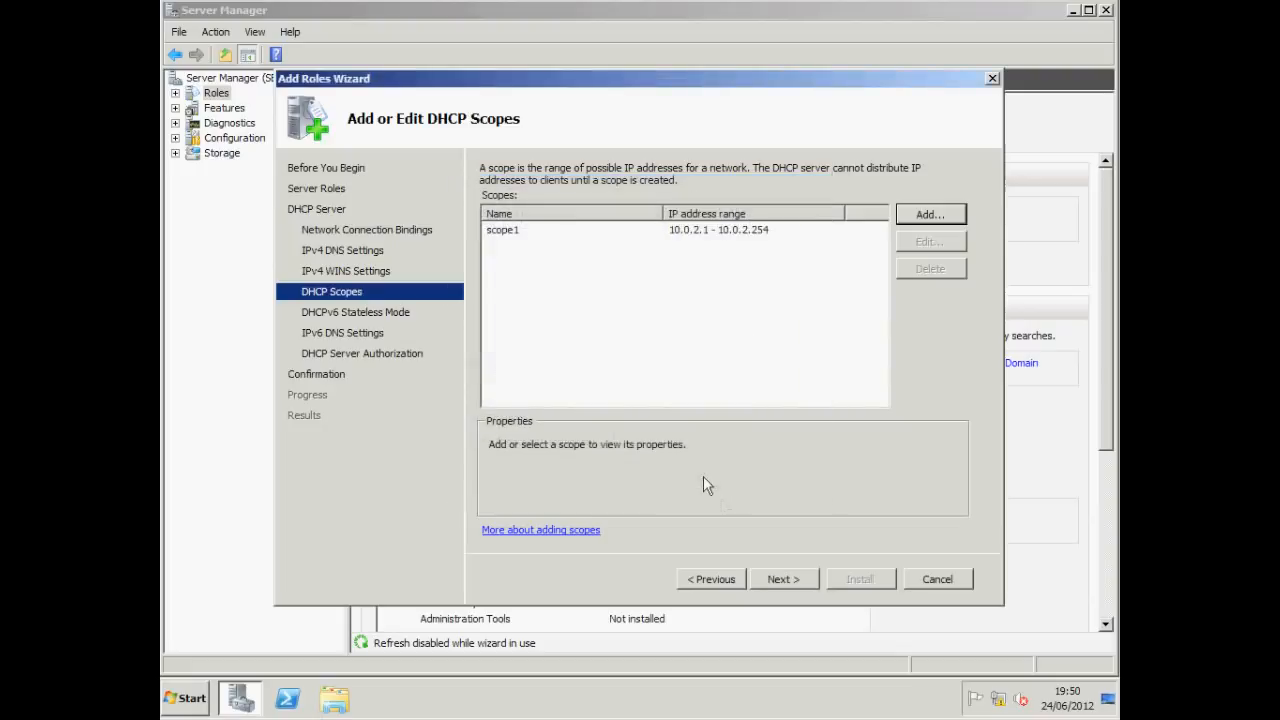
left_click(787, 581)
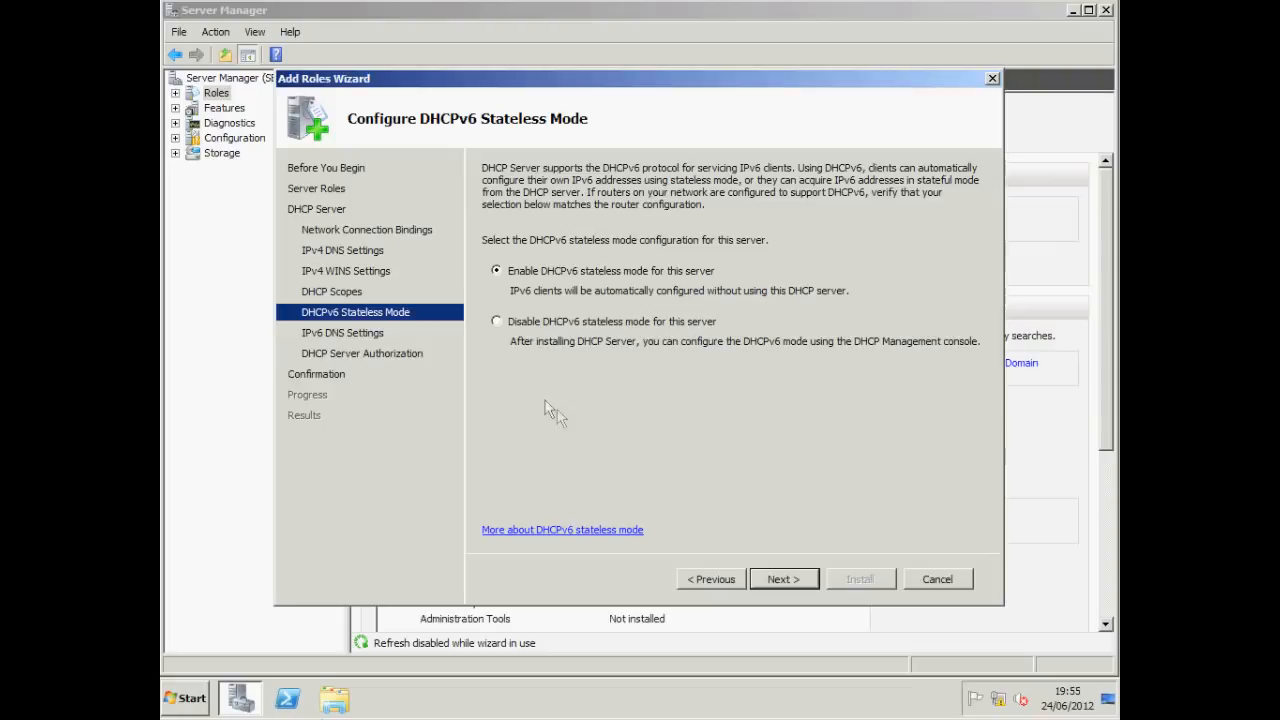
Step: Disable DHCPv6 stateless mode and install the DHCP Server role, authorizing it with the current credentials
left_click(497, 323)
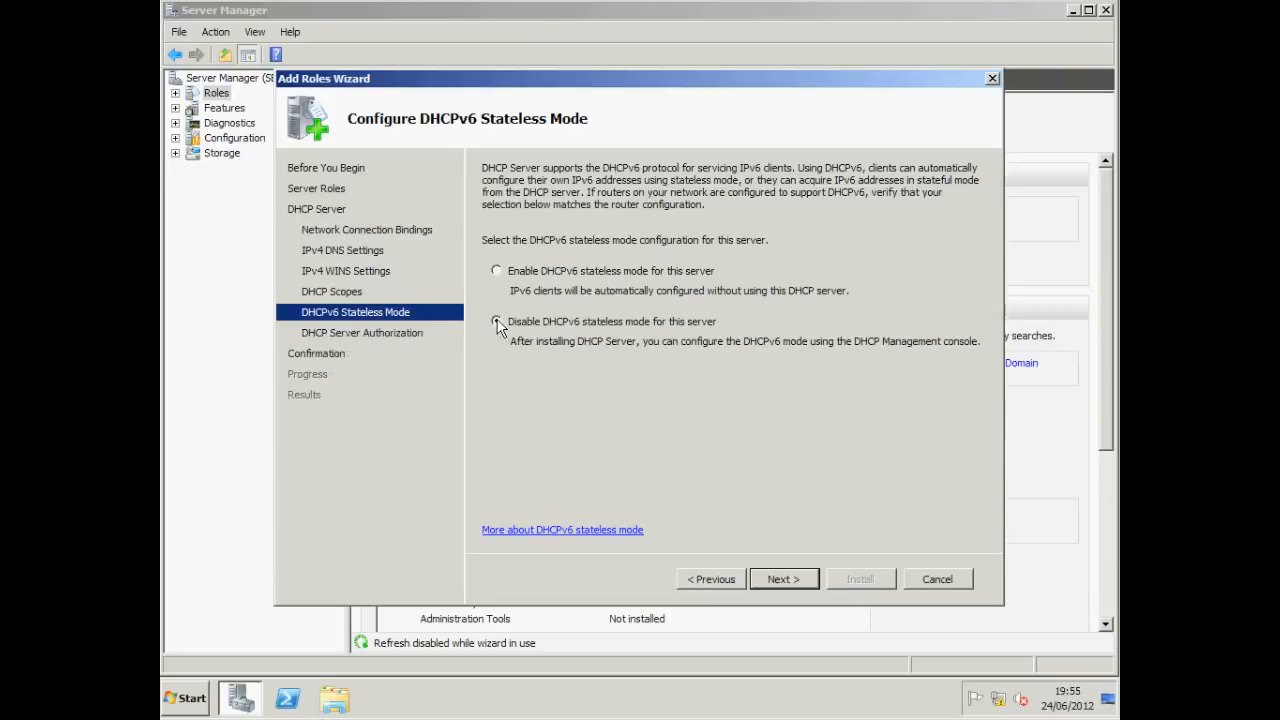
left_click(783, 579)
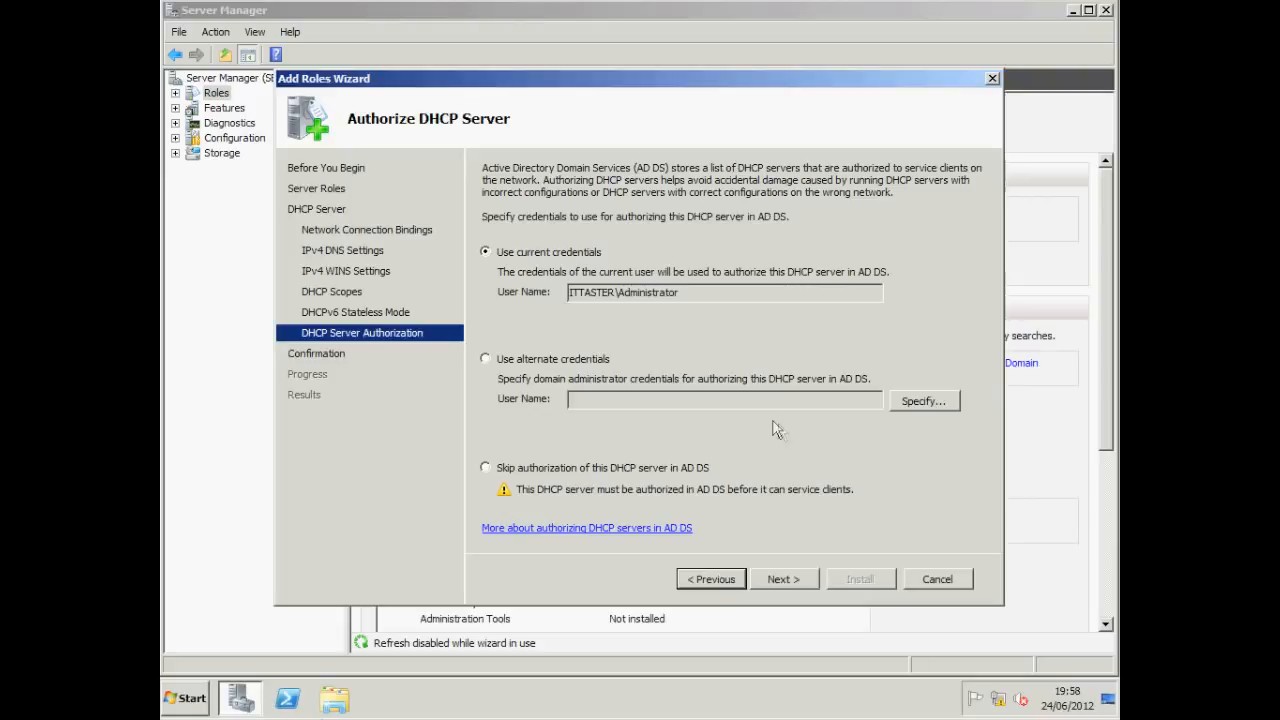
left_click(782, 579)
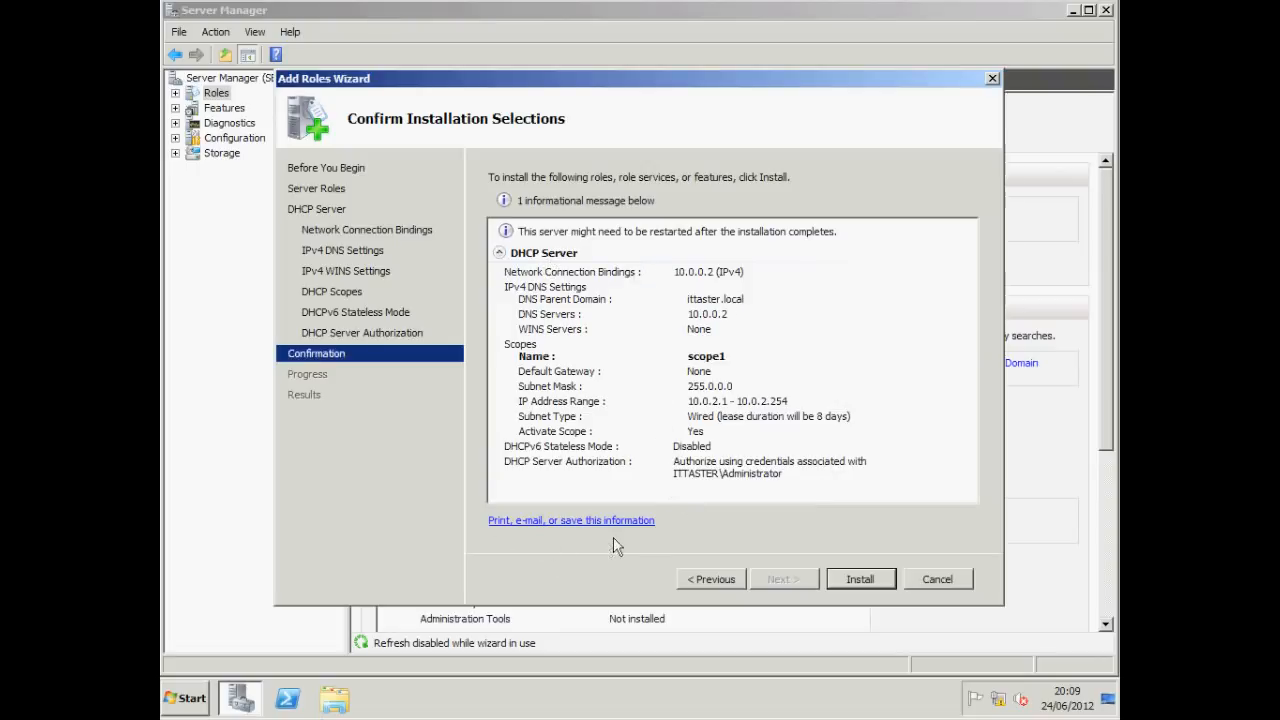
left_click(858, 580)
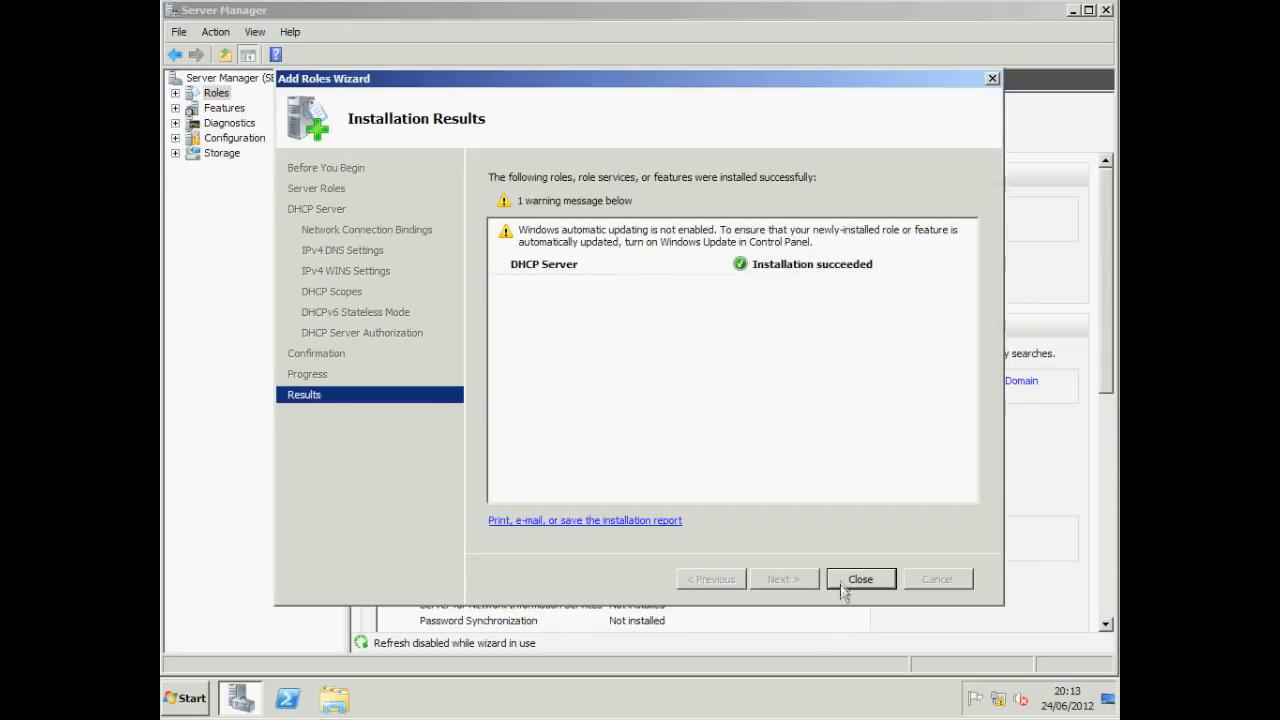
left_click(860, 580)
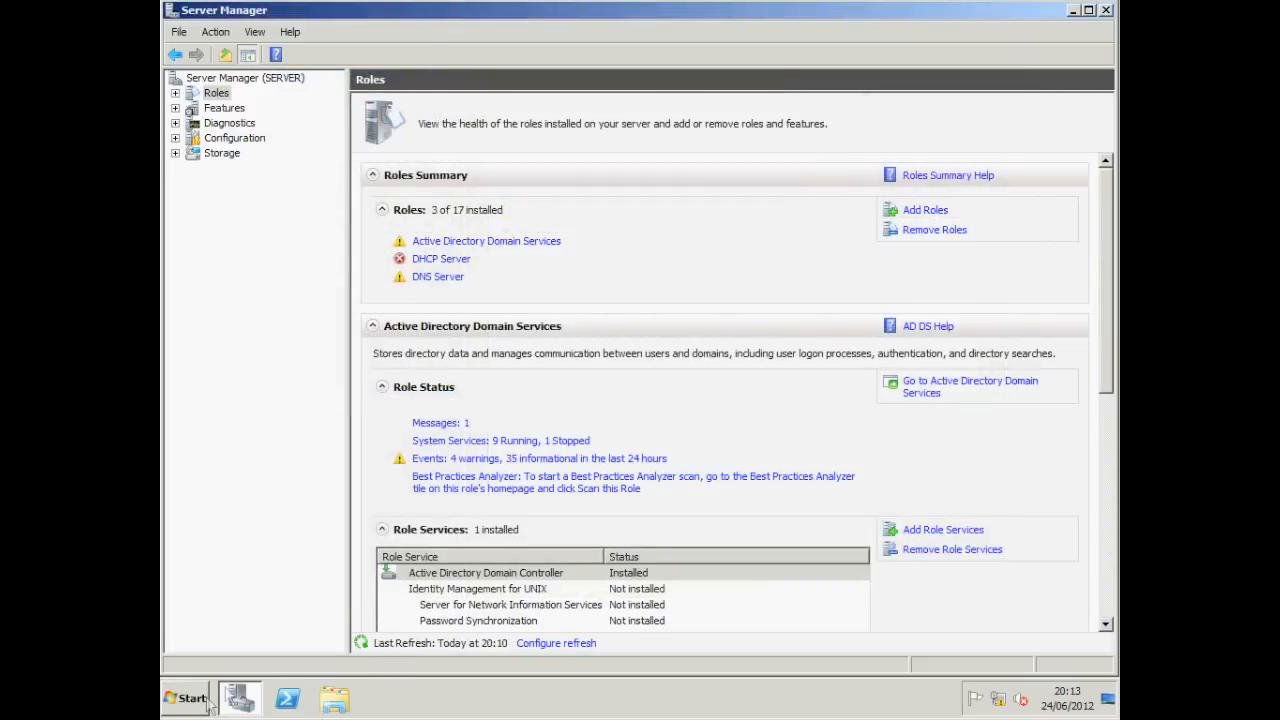
Step: Restart the server, giving Operating System: Reconfiguration (Planned) as the reason
left_click(206, 702)
mouse_move(458, 665)
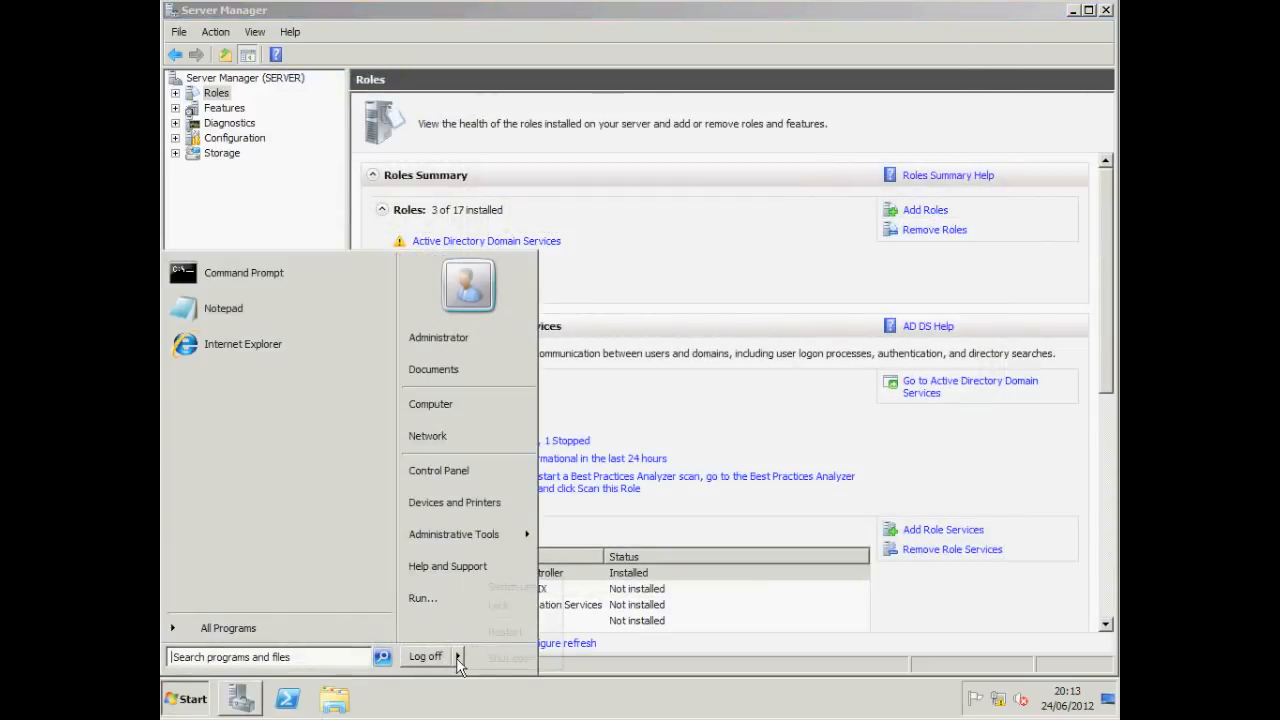
left_click(505, 631)
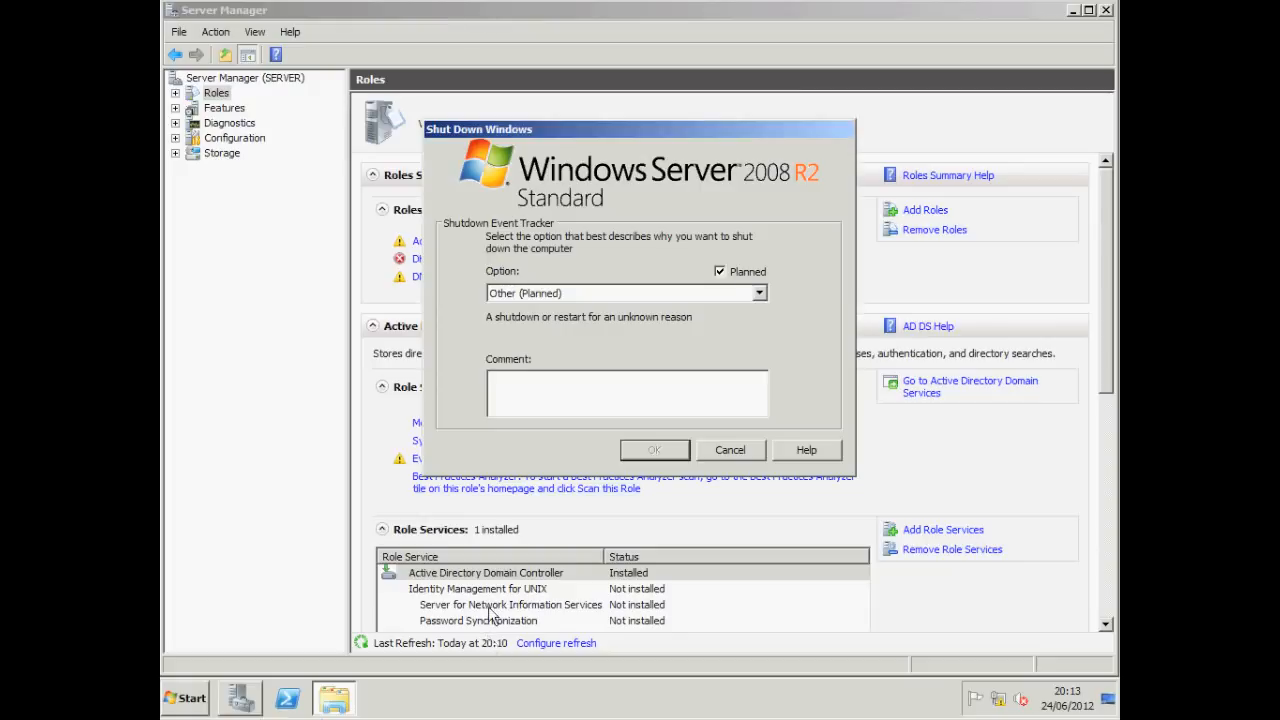
left_click(759, 294)
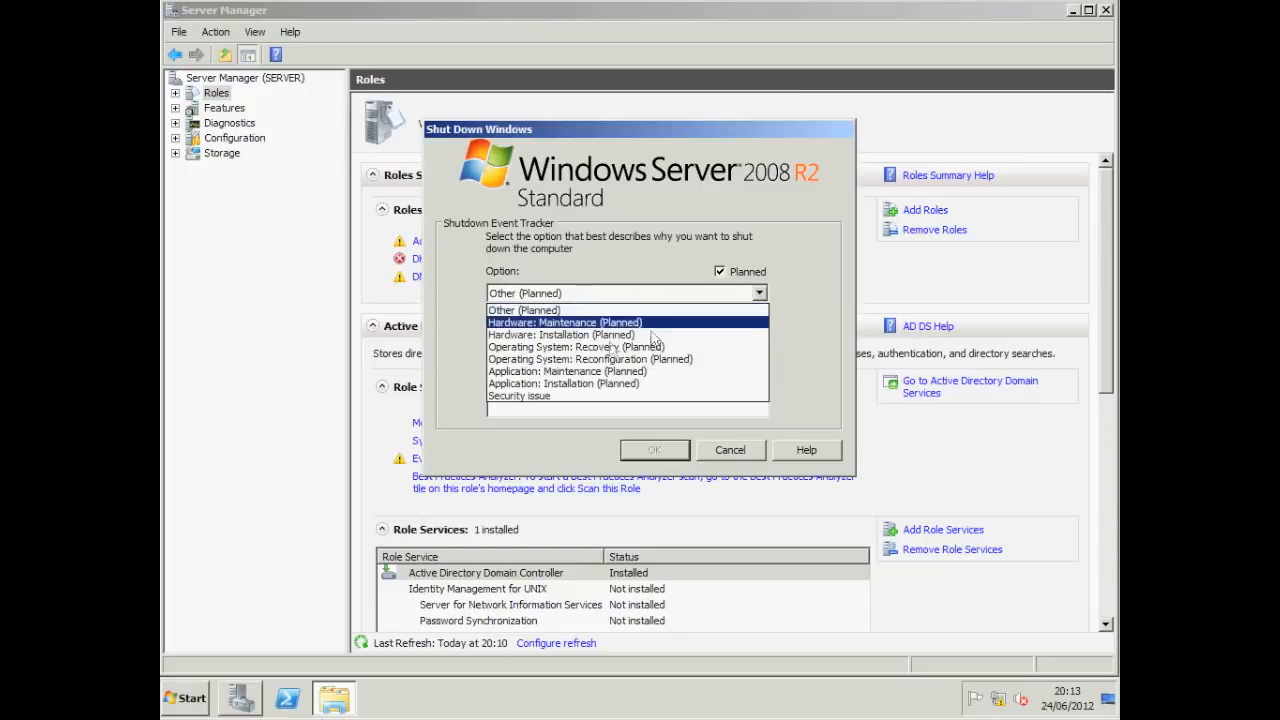
left_click(545, 359)
left_click(645, 447)
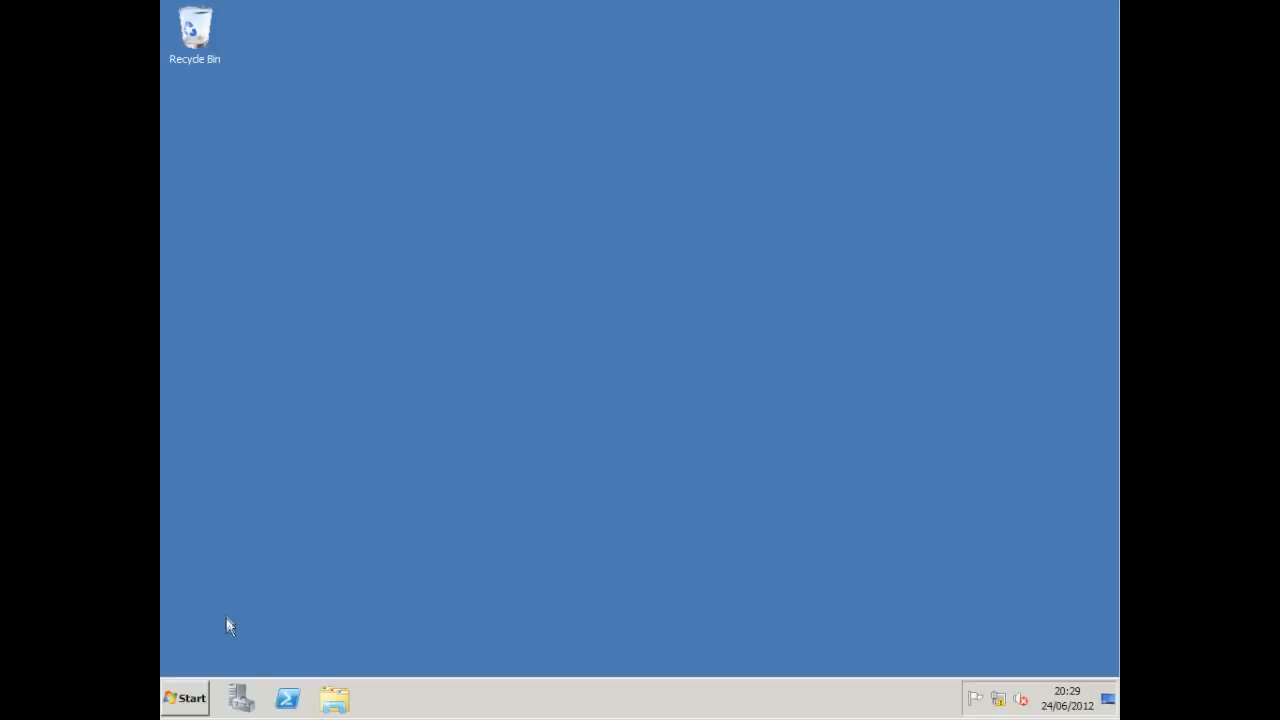
Step: Reopen Server Manager and display the address pool of IPv4 scope1 under the DHCP Server role
left_click(244, 699)
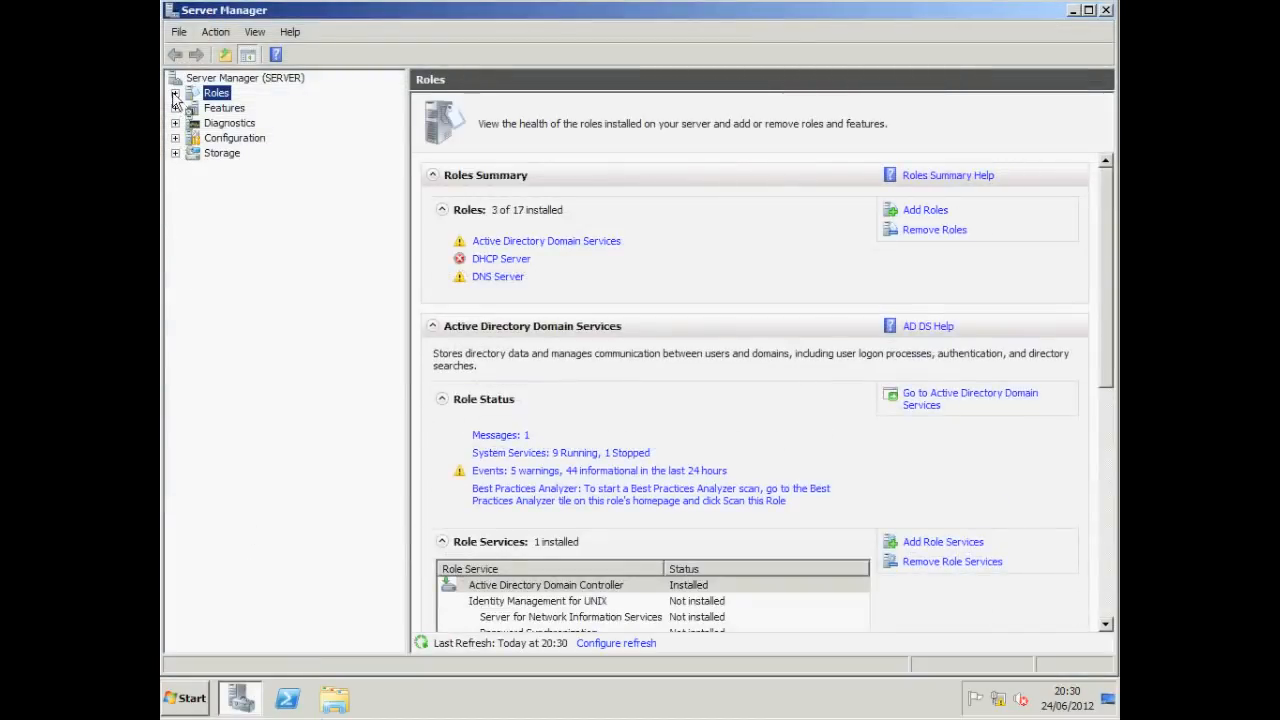
left_click(175, 93)
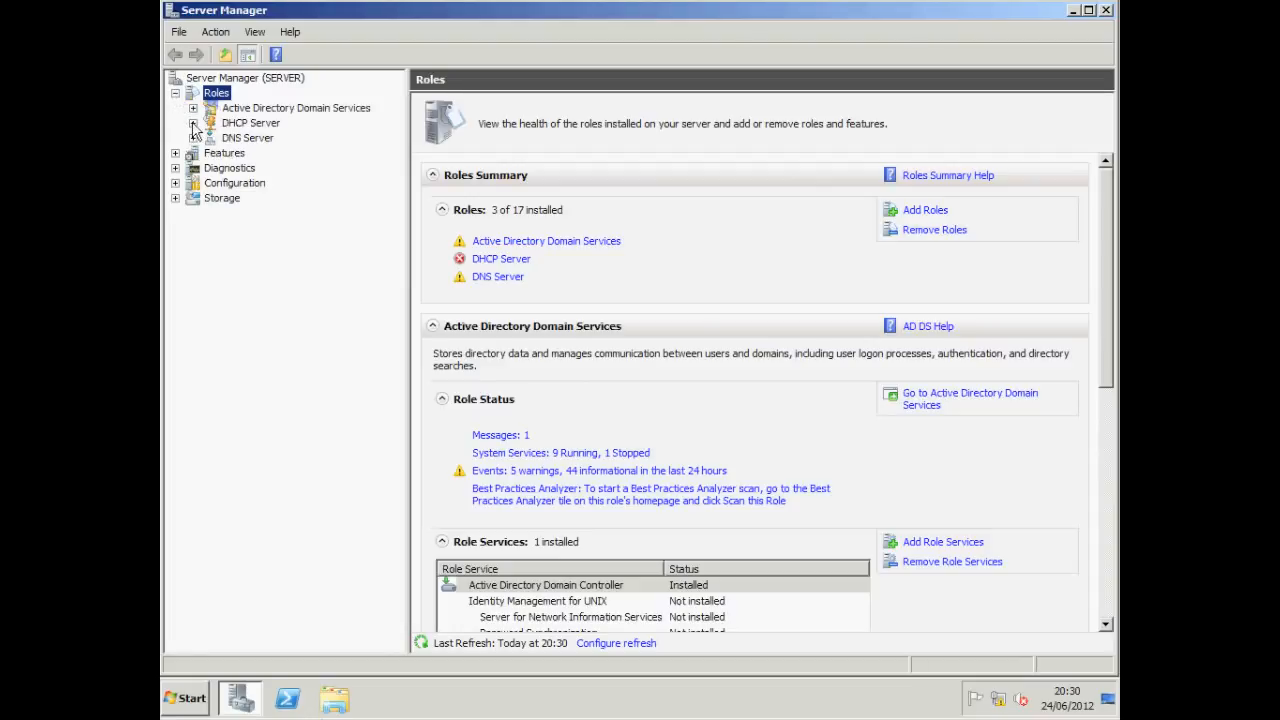
left_click(194, 124)
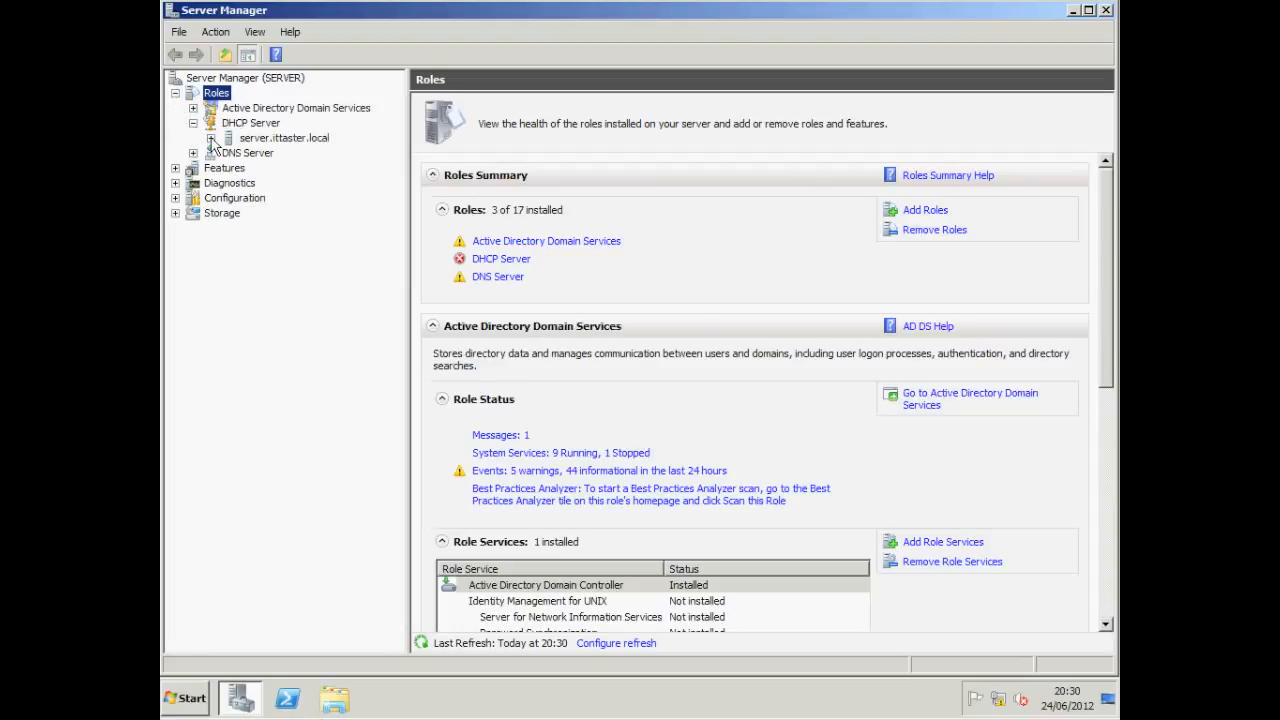
left_click(211, 139)
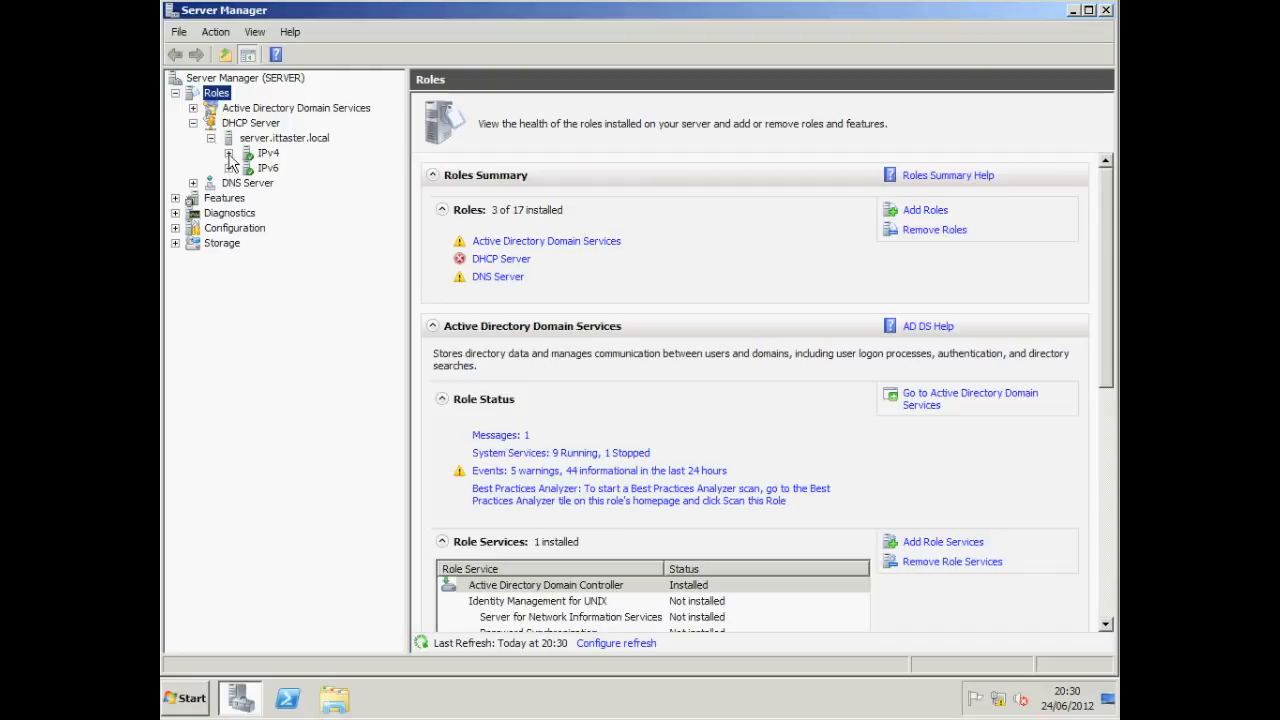
left_click(229, 155)
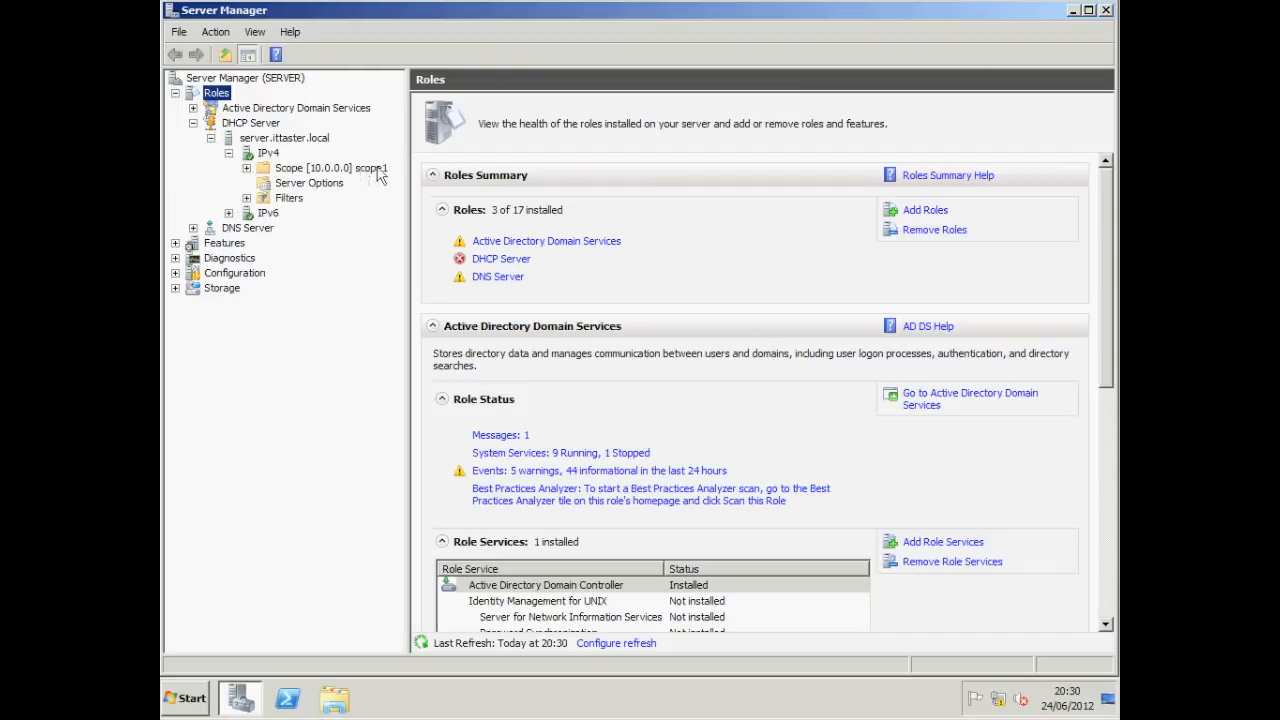
left_click(246, 168)
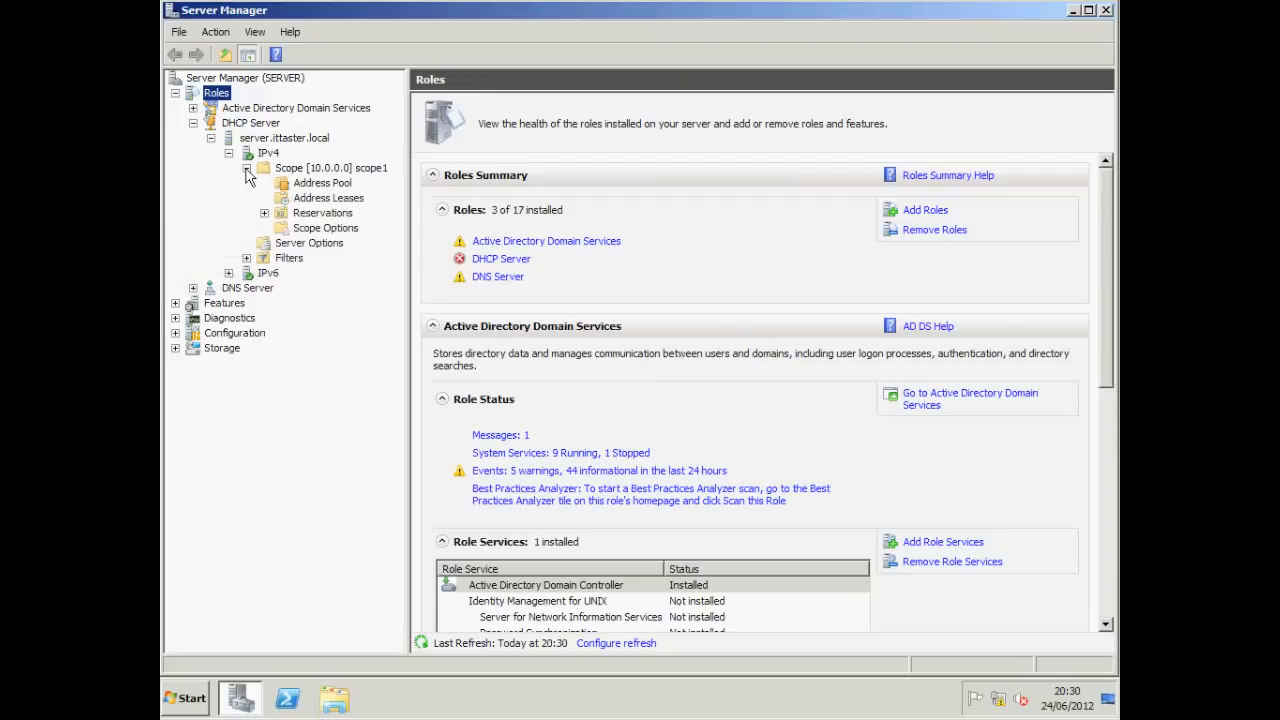
left_click(314, 184)
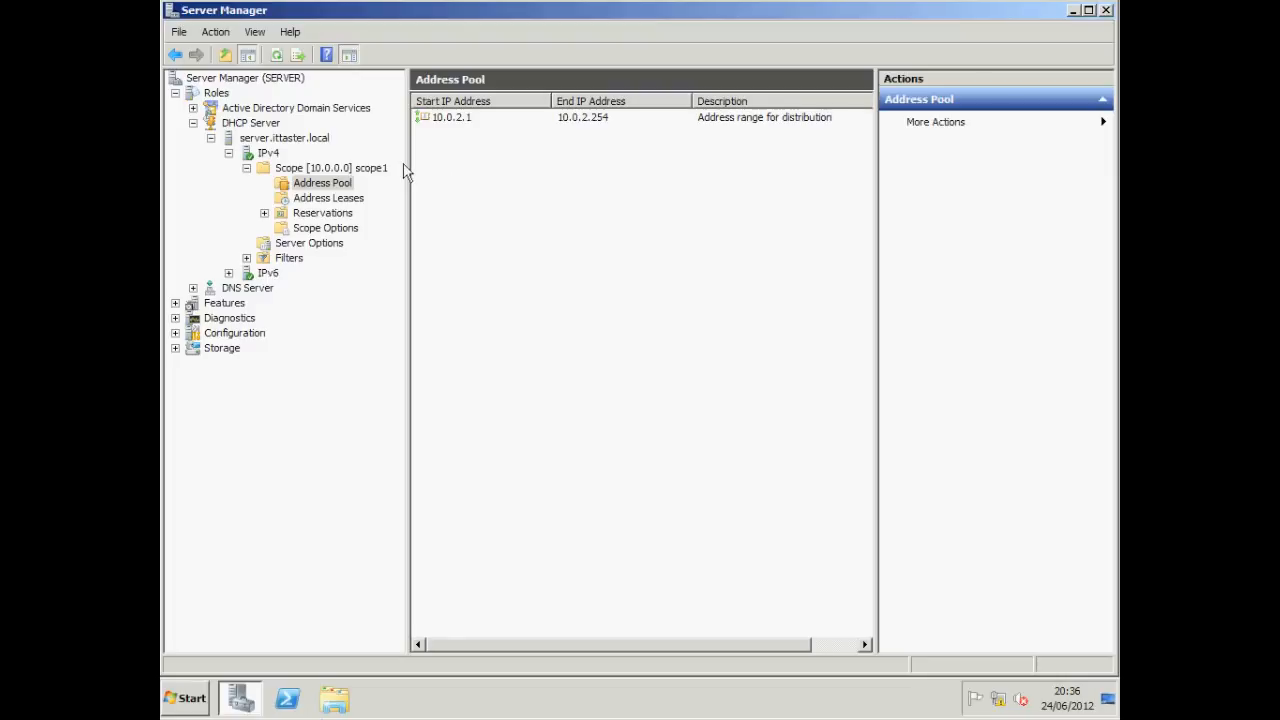
Step: Add an exclusion range from 10.0.2.1 to 10.0.2.10 to the address pool of scope1
right_click(322, 183)
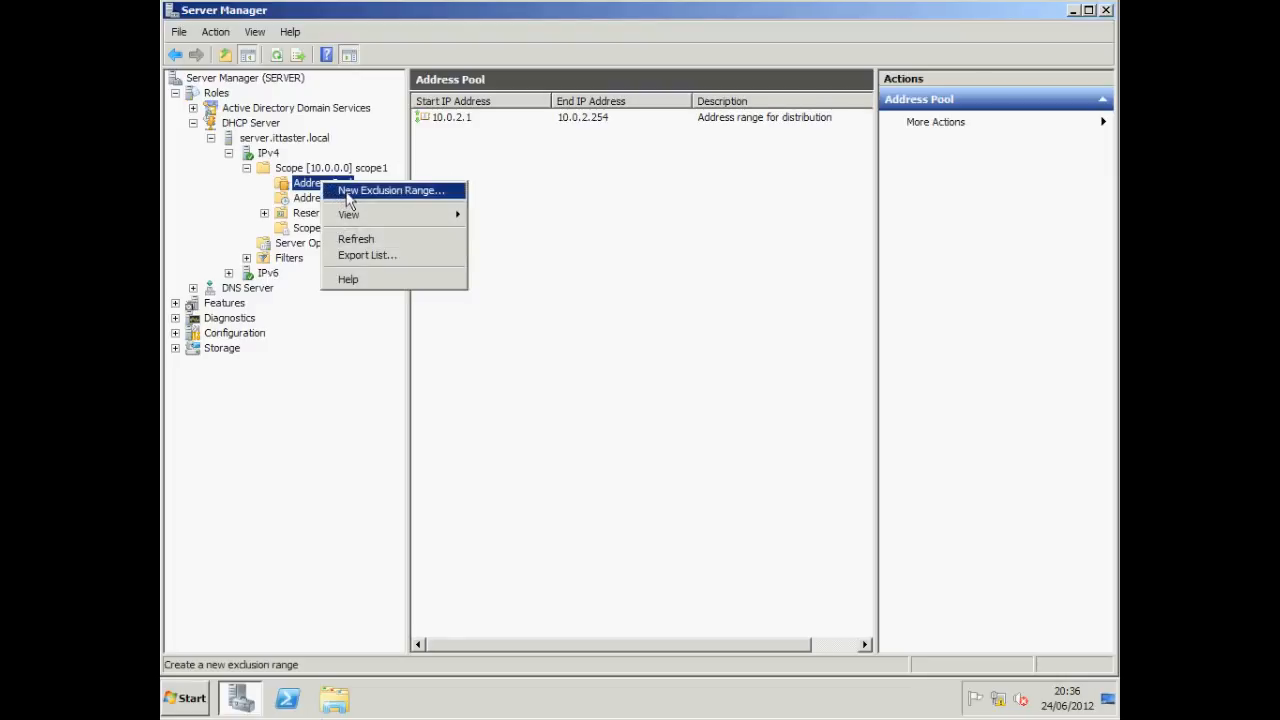
left_click(344, 190)
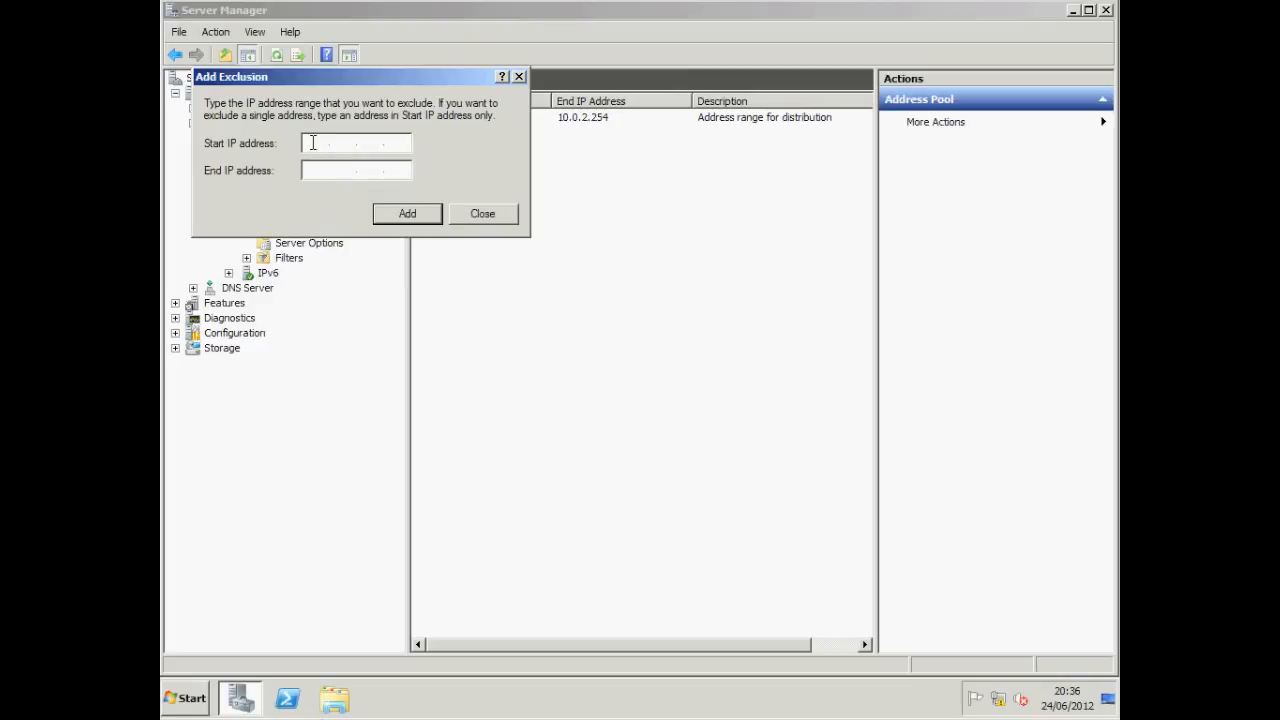
type("10.0.2")
key("Tab")
type("10.0.2.10")
left_click(425, 214)
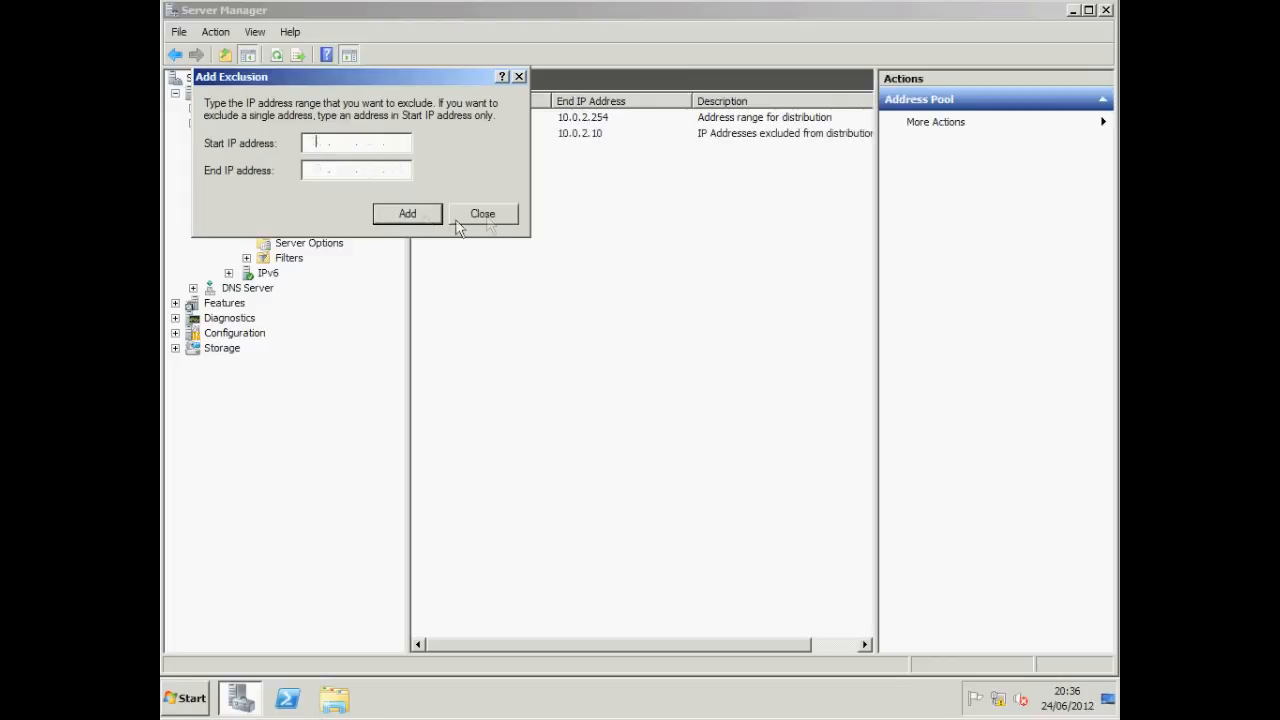
left_click(485, 216)
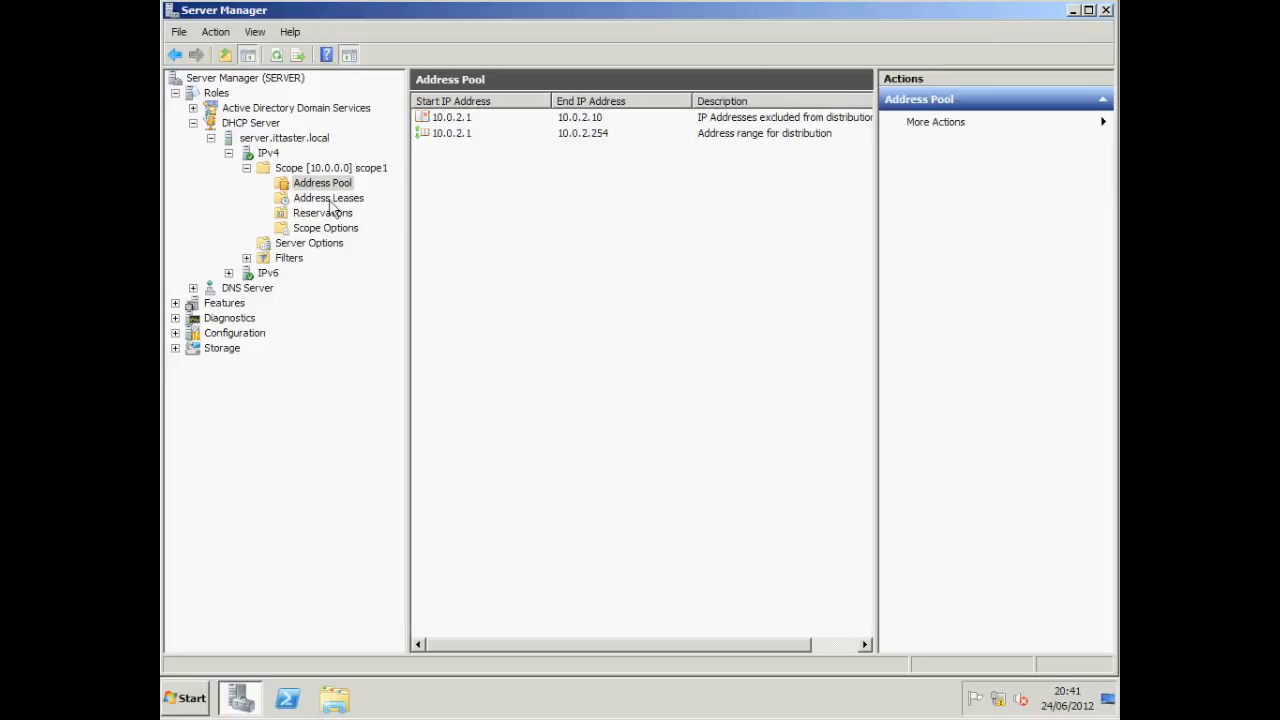
Step: Display the address leases of scope1
left_click(331, 203)
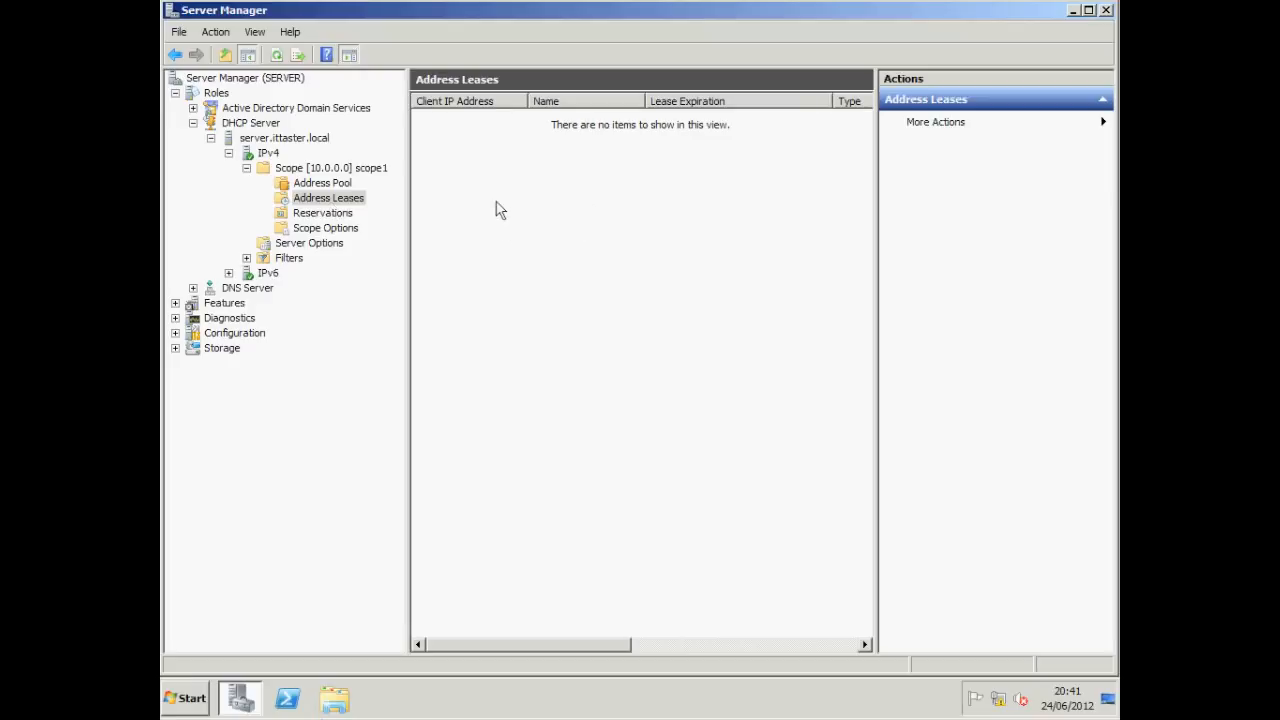
Step: Display the reservations of scope1 and its scope options
left_click(322, 218)
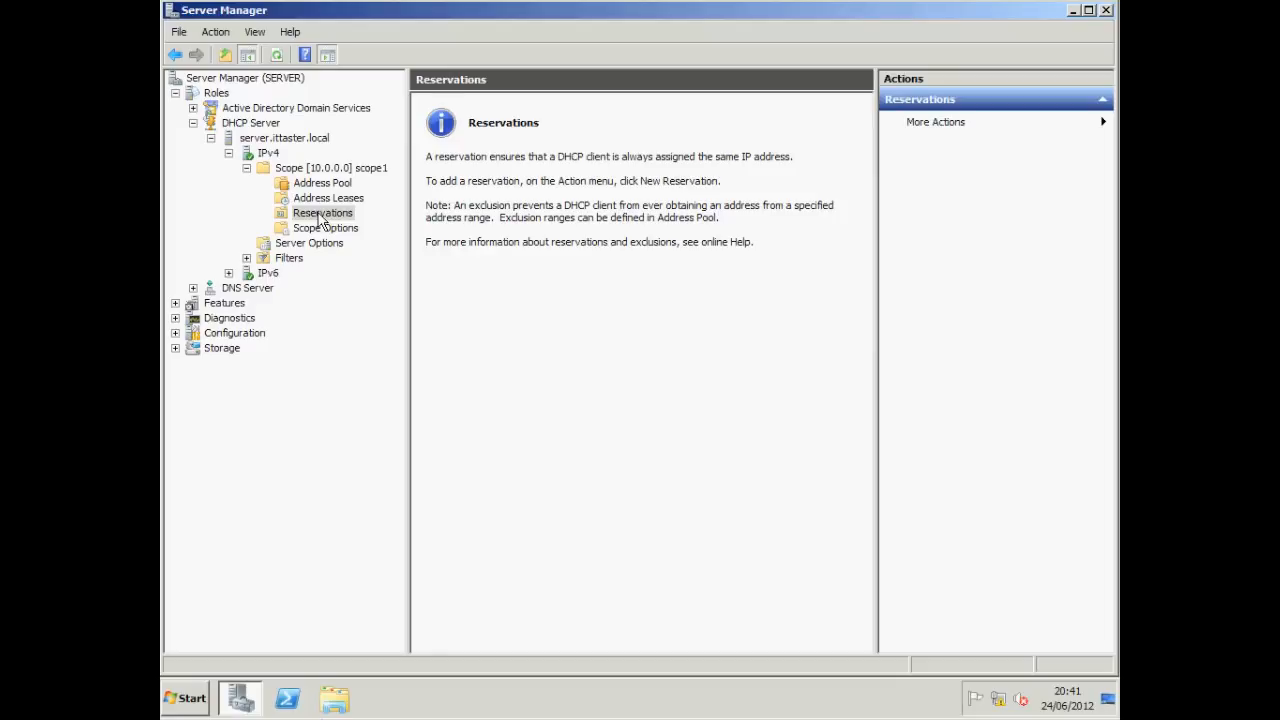
left_click(322, 218)
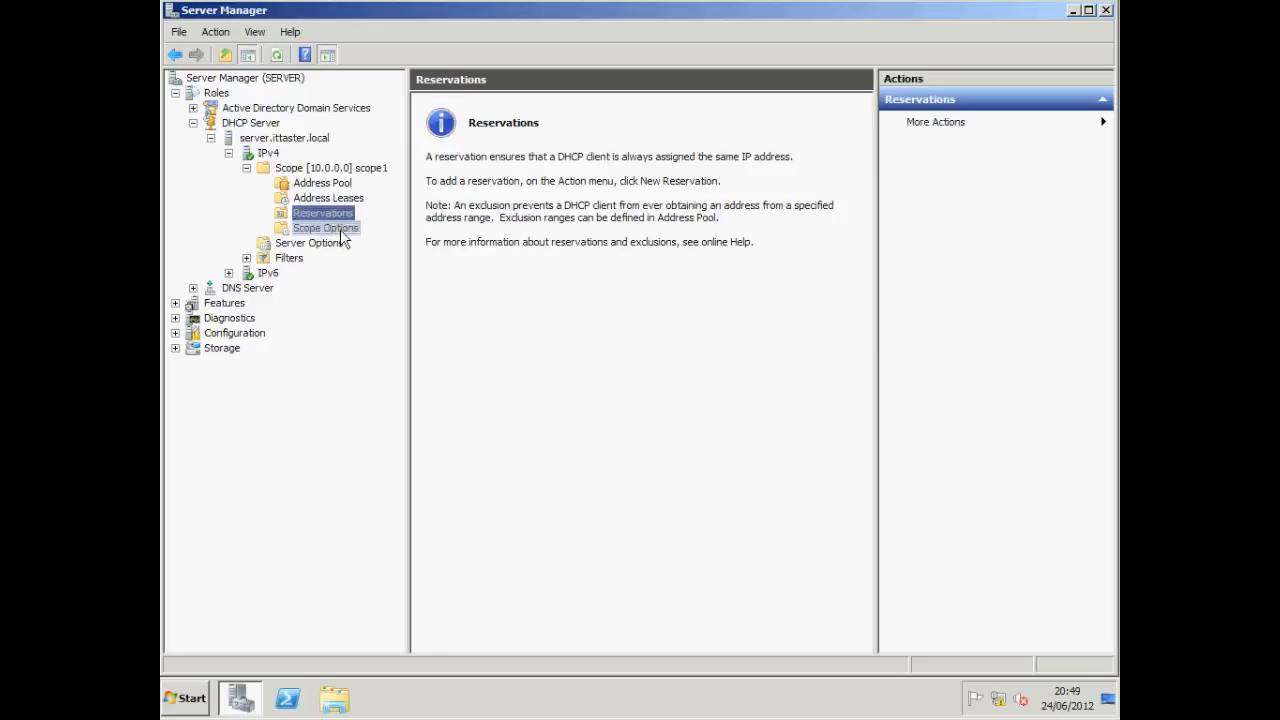
left_click(330, 229)
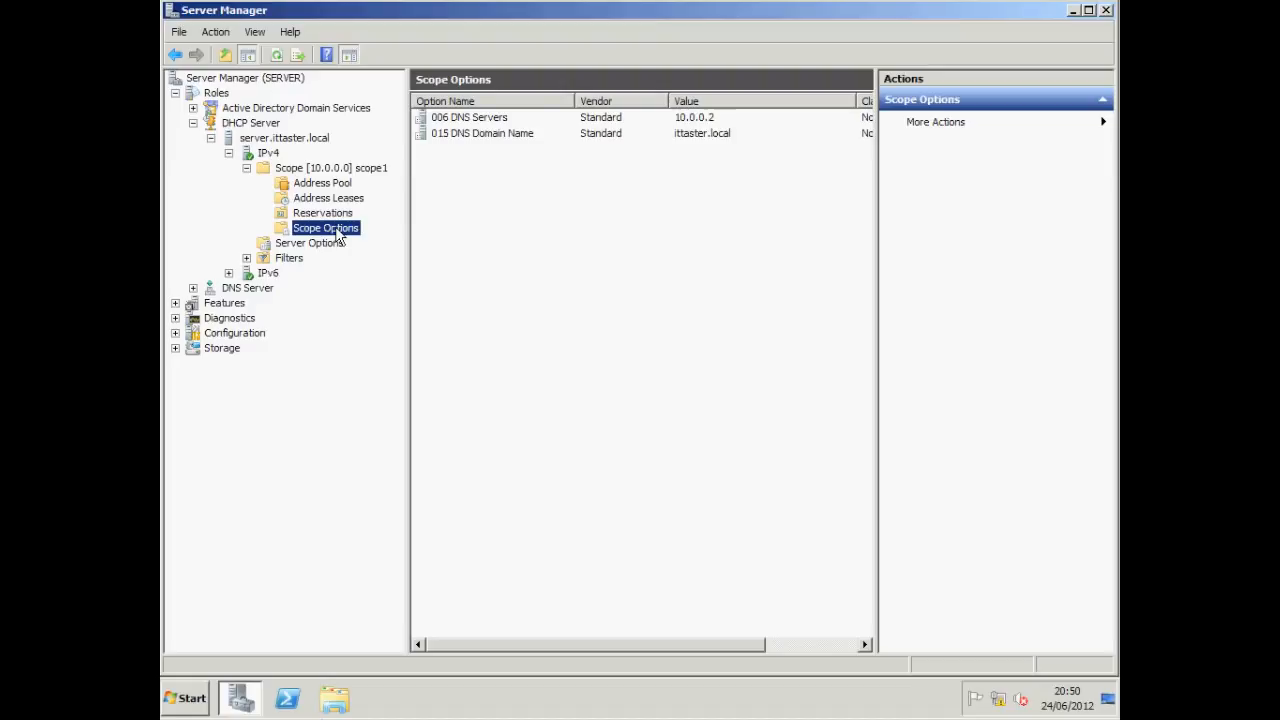
Step: Enable the 003 Router option for scope1 and add 10.0.0.1 as the router's IP address
right_click(336, 230)
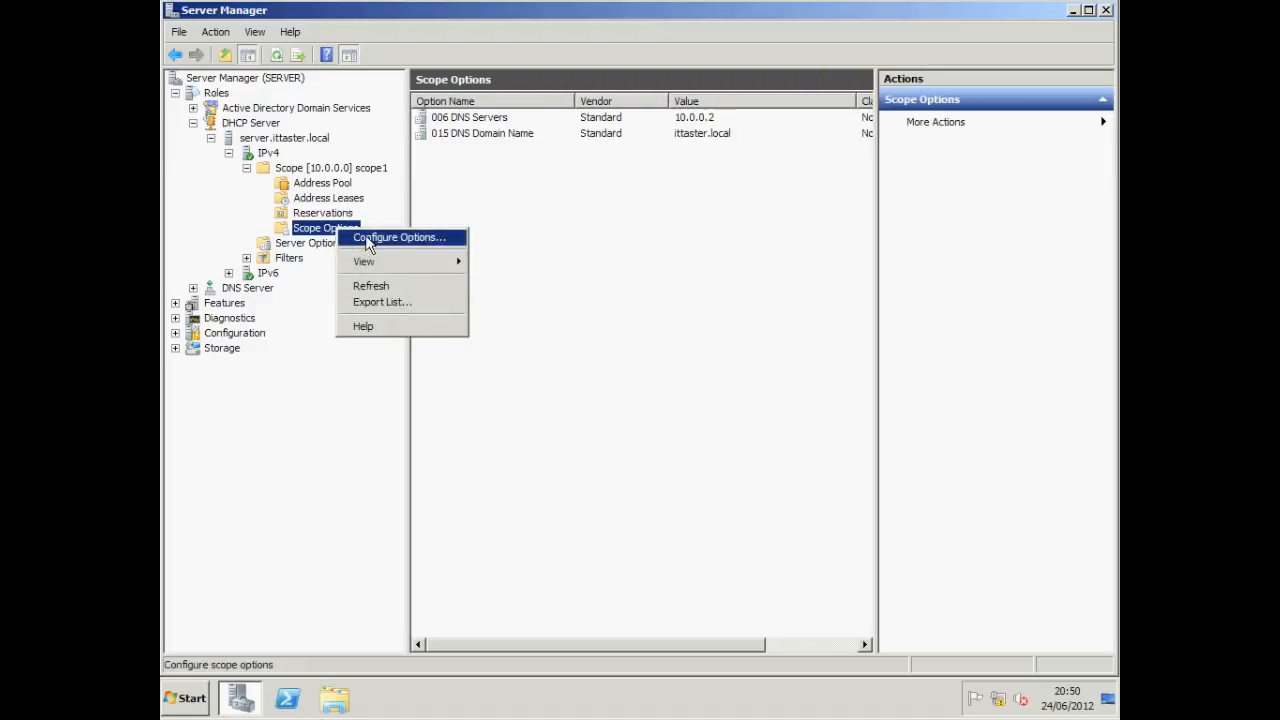
left_click(368, 240)
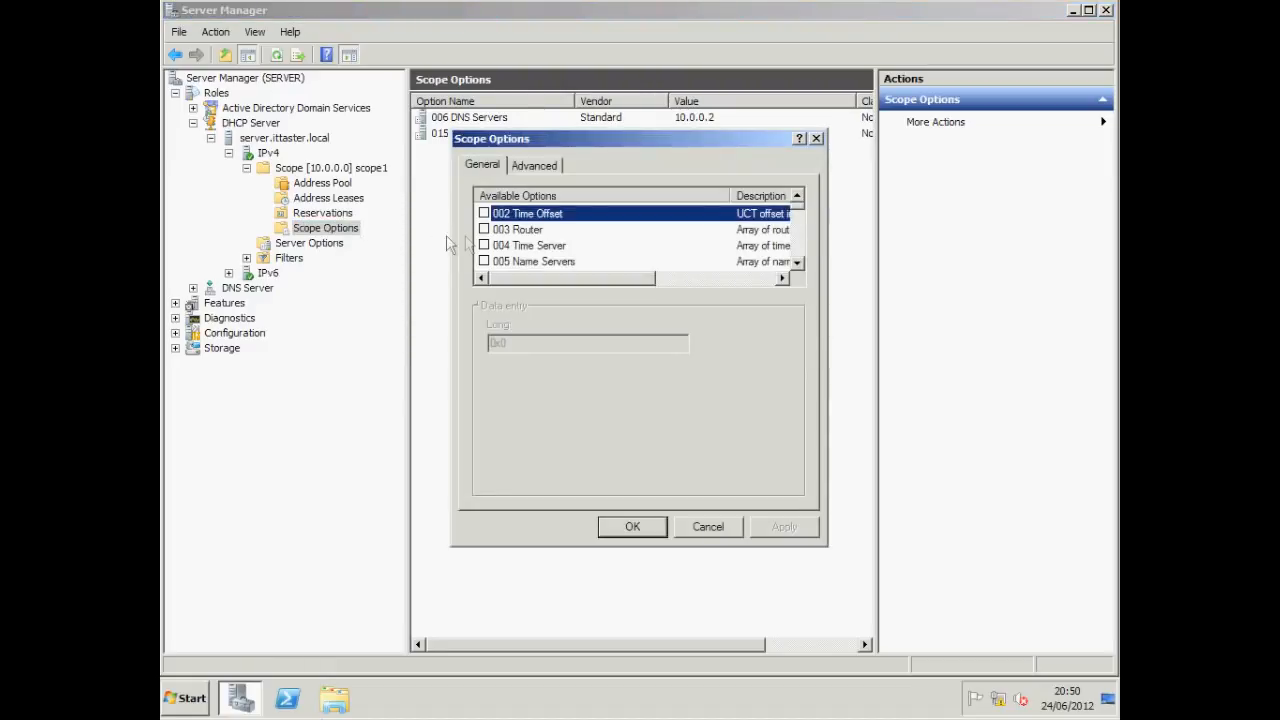
left_click(484, 229)
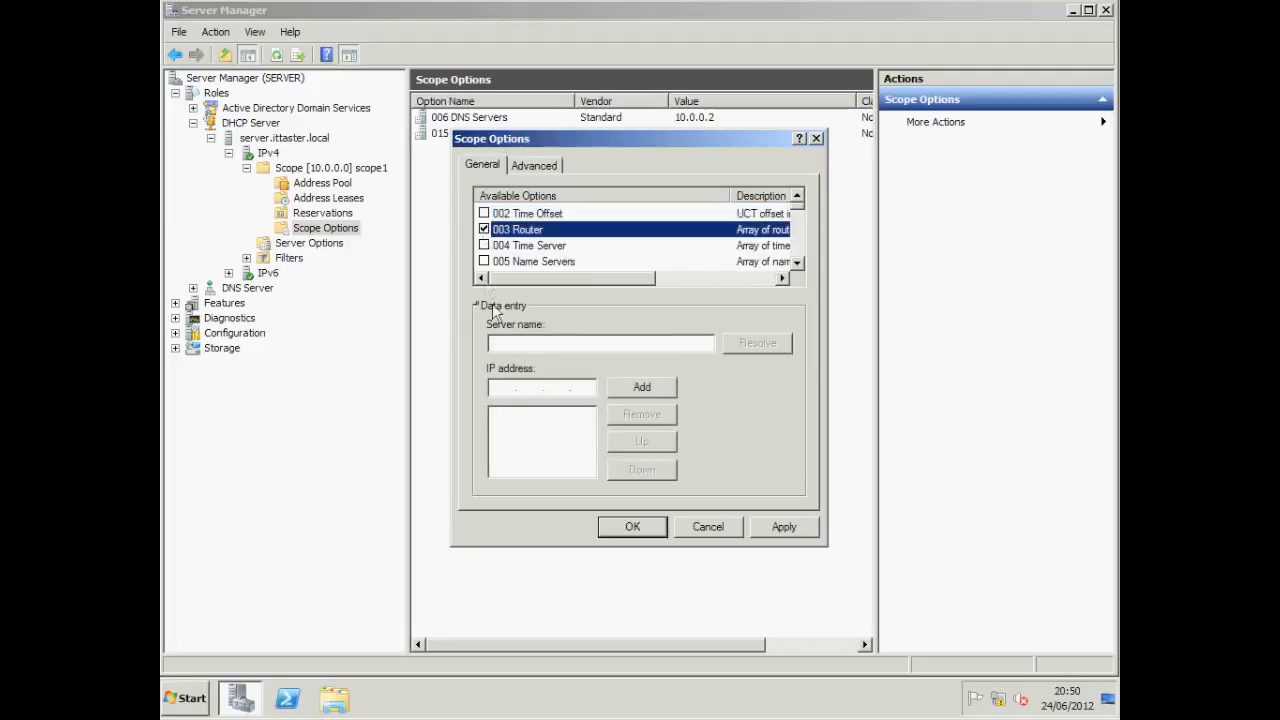
left_click(502, 389)
type("10.0.0")
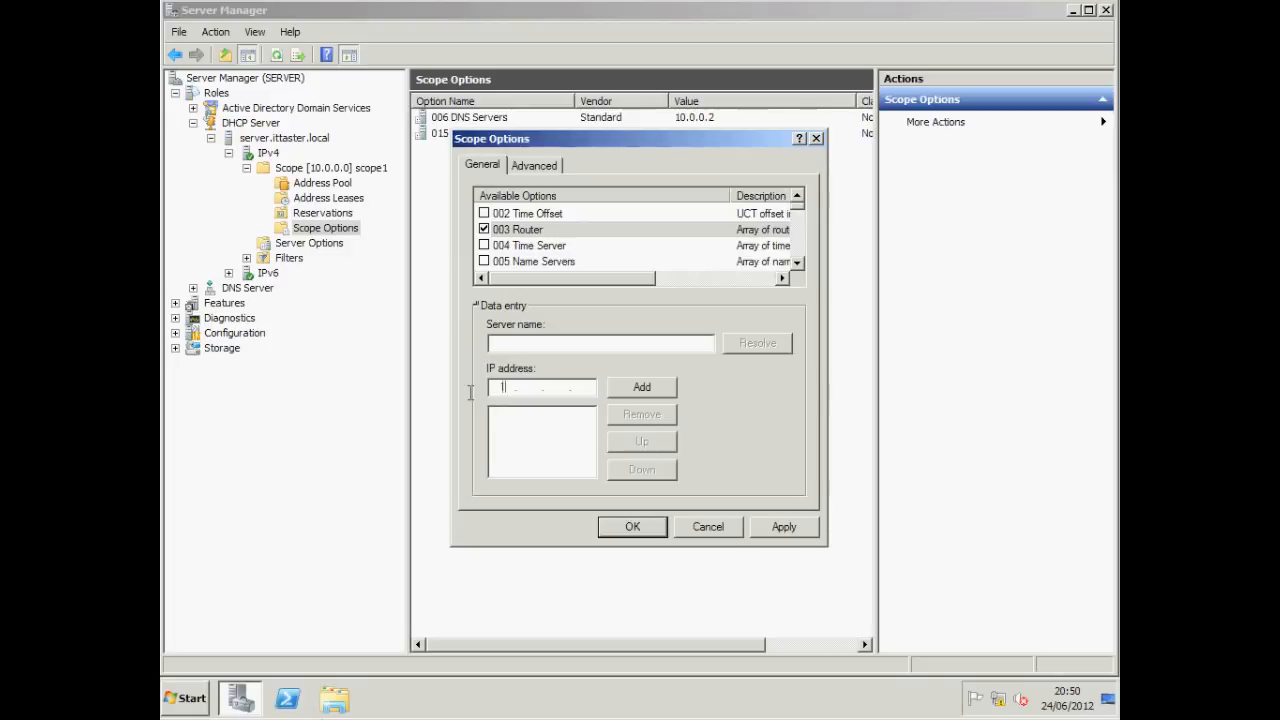
type(".1")
left_click(642, 394)
left_click(634, 525)
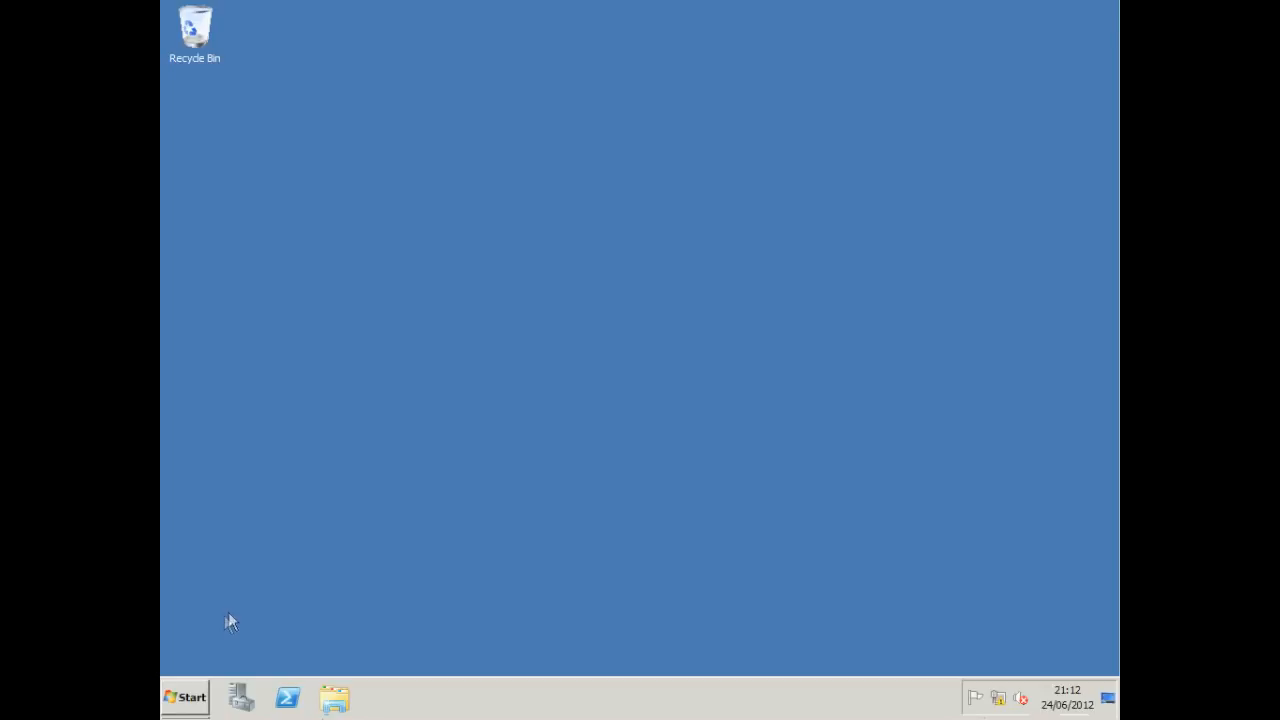
Step: Open Command Prompt on the client machine and run ipconfig /all to examine its full network configuration
left_click(190, 697)
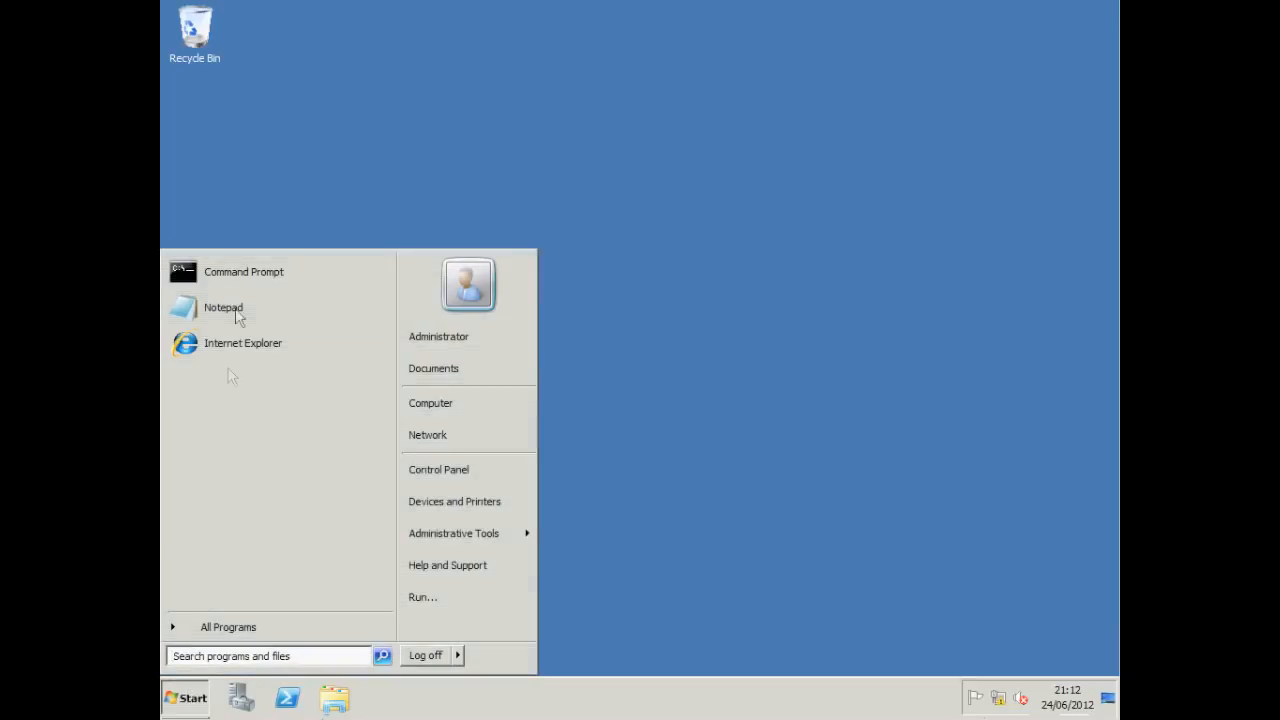
left_click(243, 274)
type("ipconfig /all")
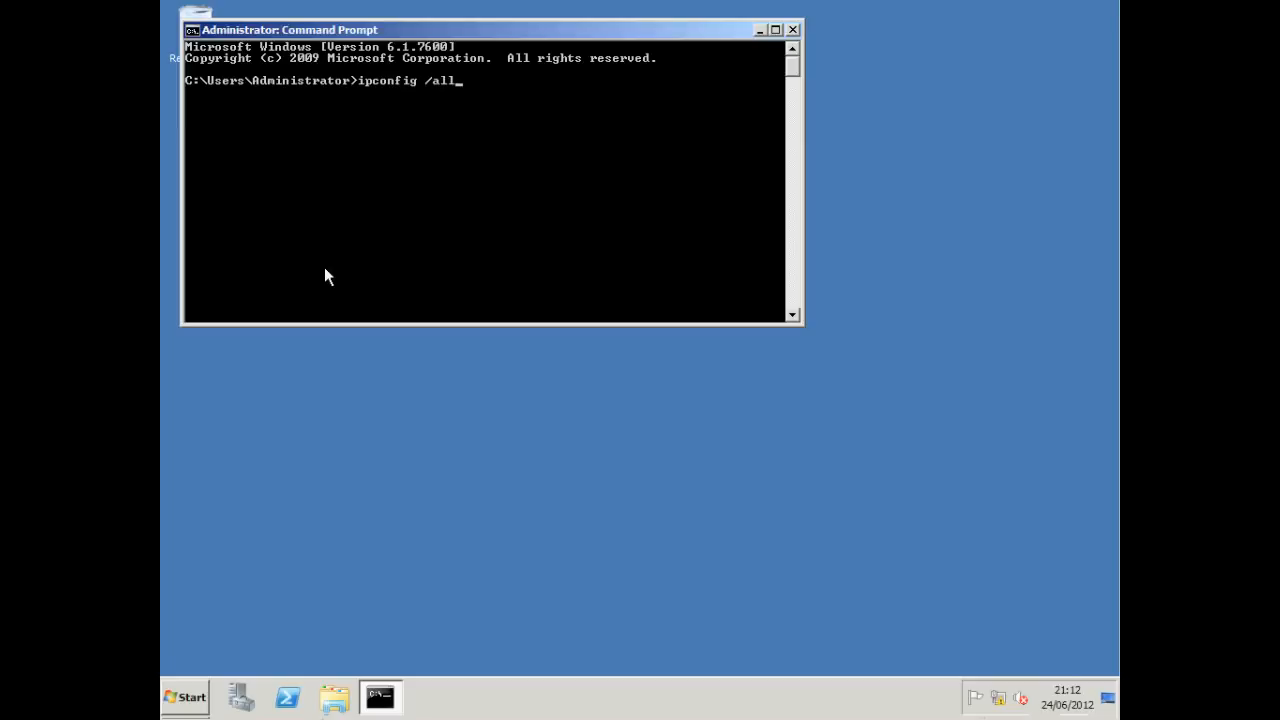
key("Return")
scroll(788, 80, "up", 2)
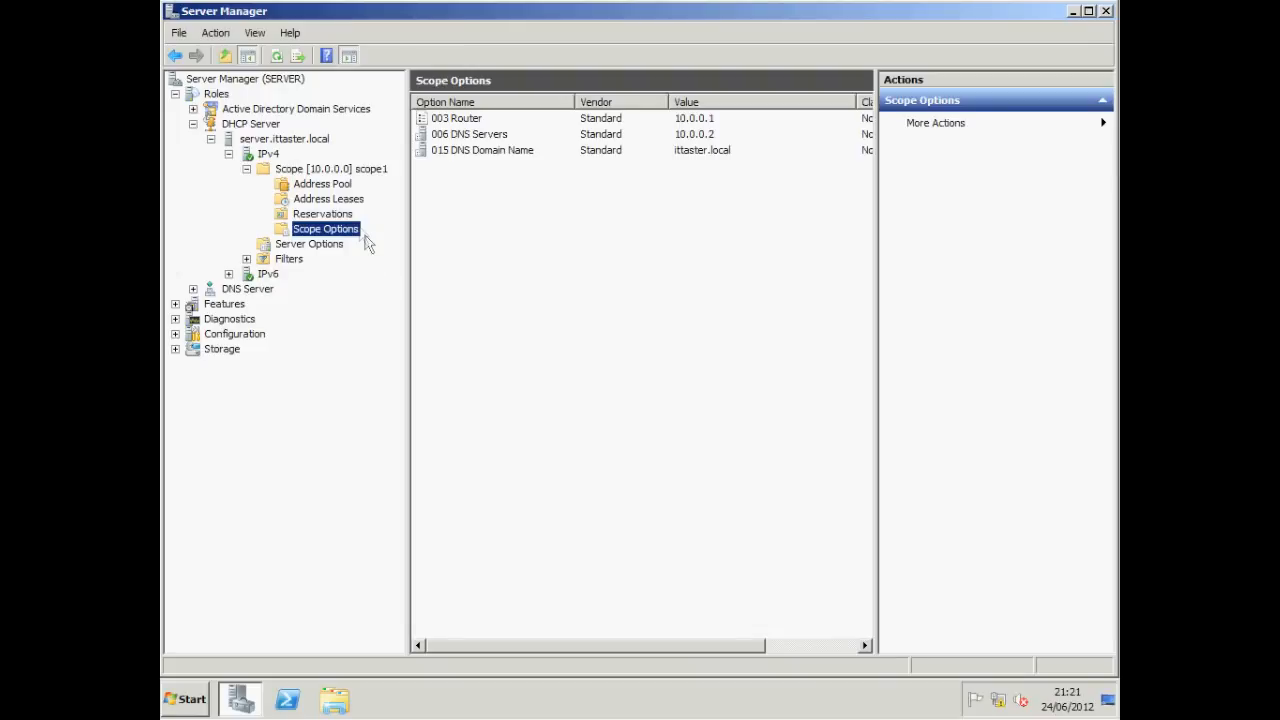
Step: Refresh the address leases of scope1 in Server Manager on the DHCP server and display them
right_click(339, 203)
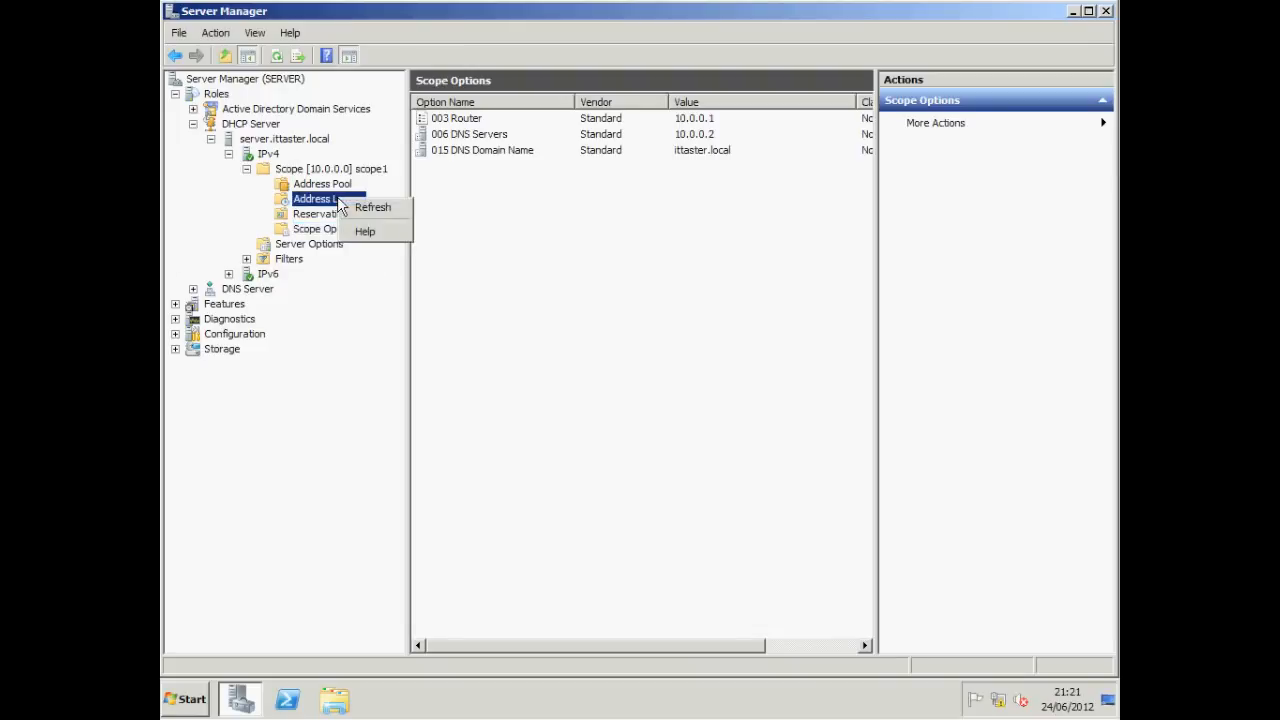
left_click(370, 208)
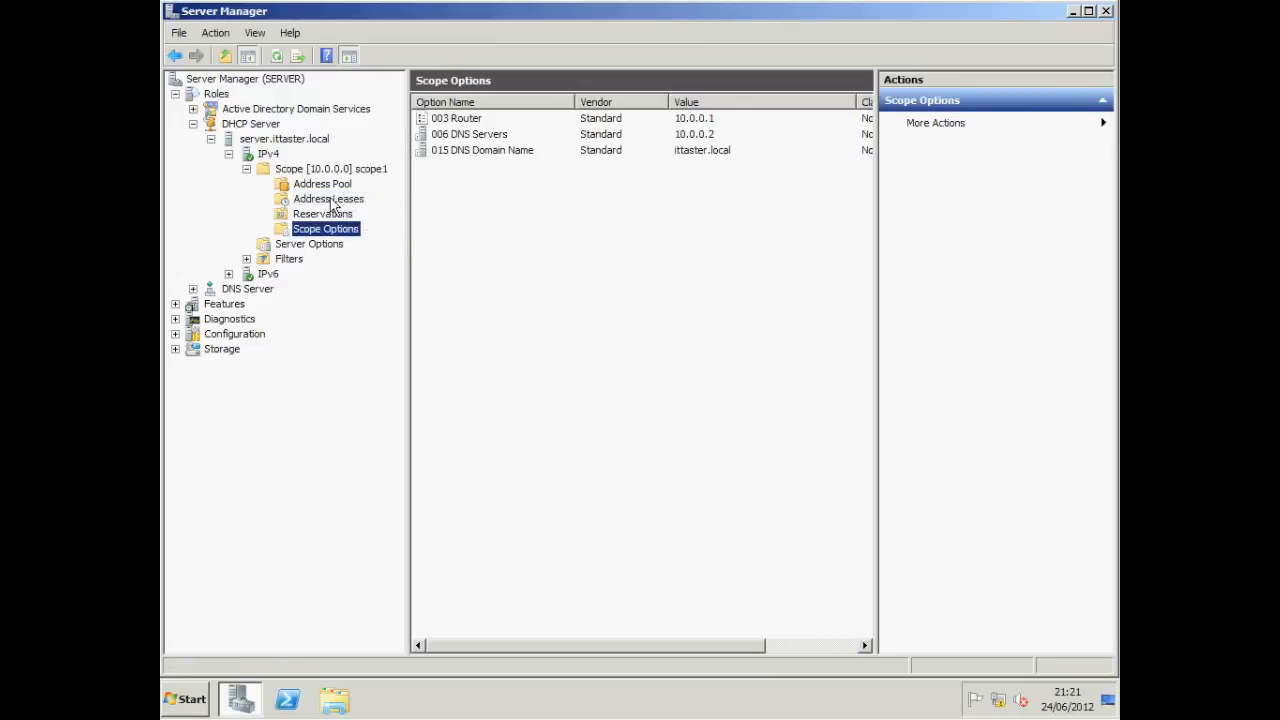
left_click(330, 199)
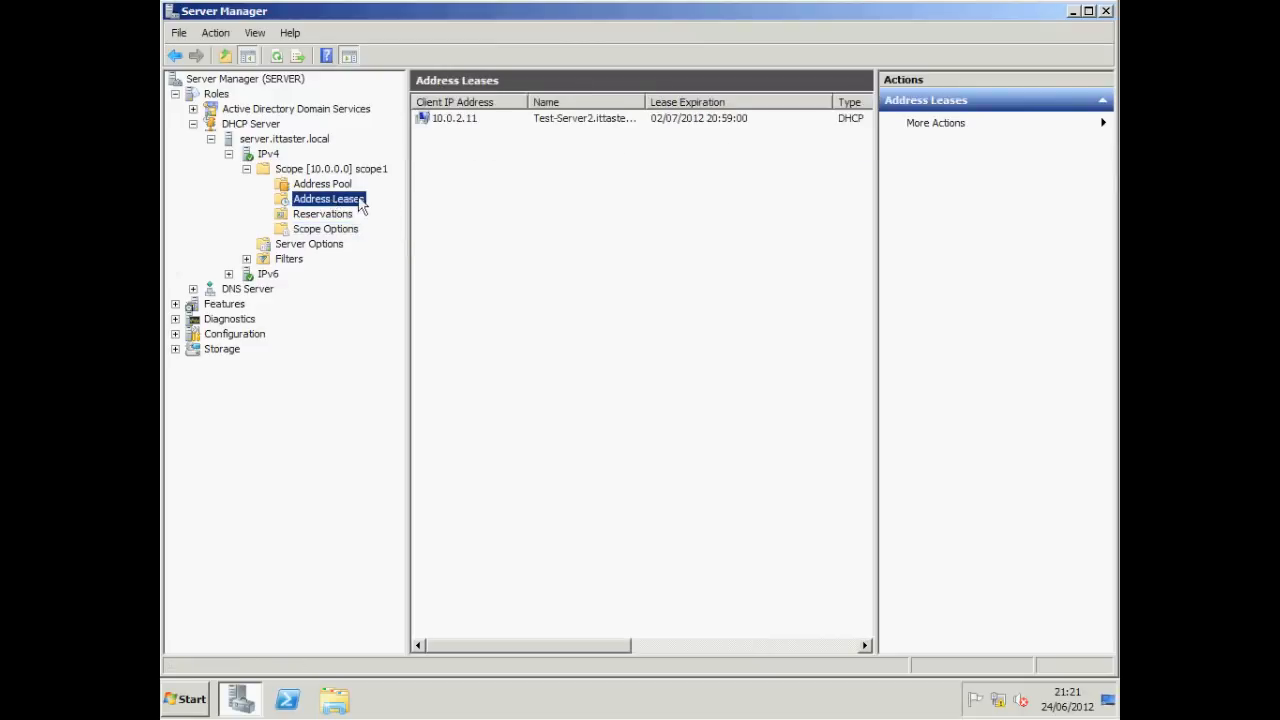